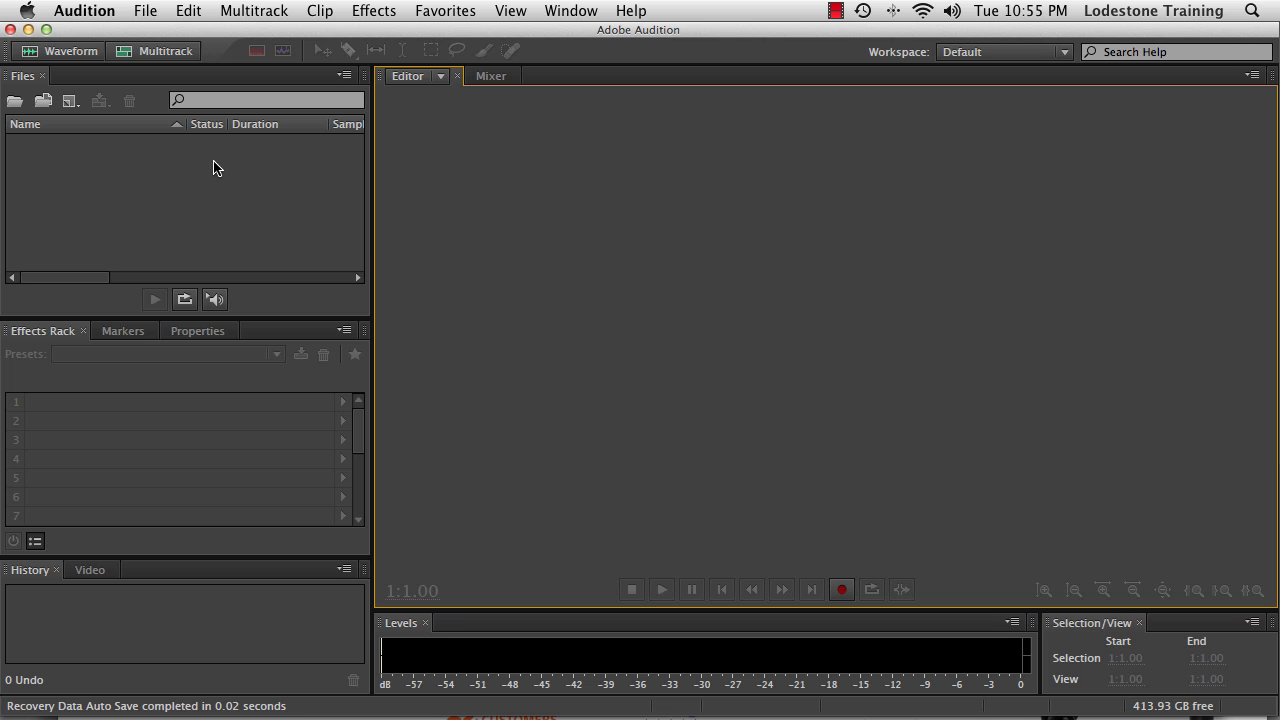
- Import backgroundMusic.wav from the Desktop's backgroundMusic folder and show its waveform
click(146, 12)
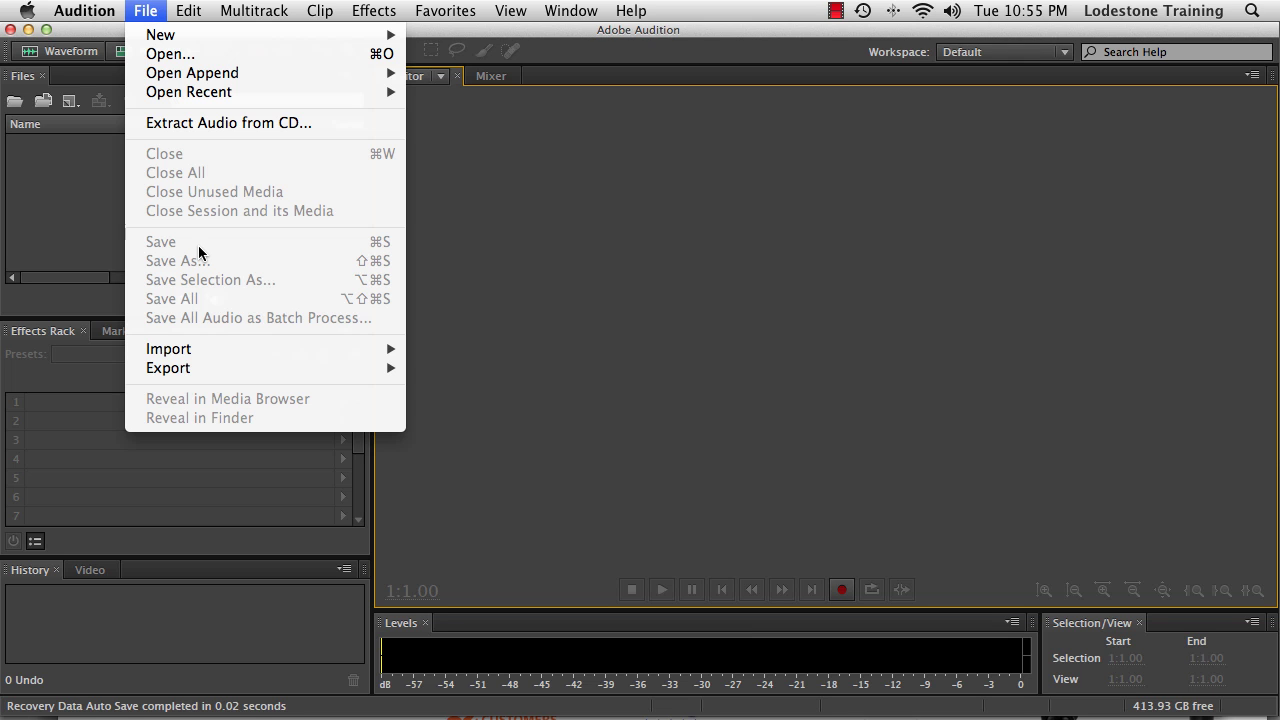
mouse_move(220, 349)
click(464, 351)
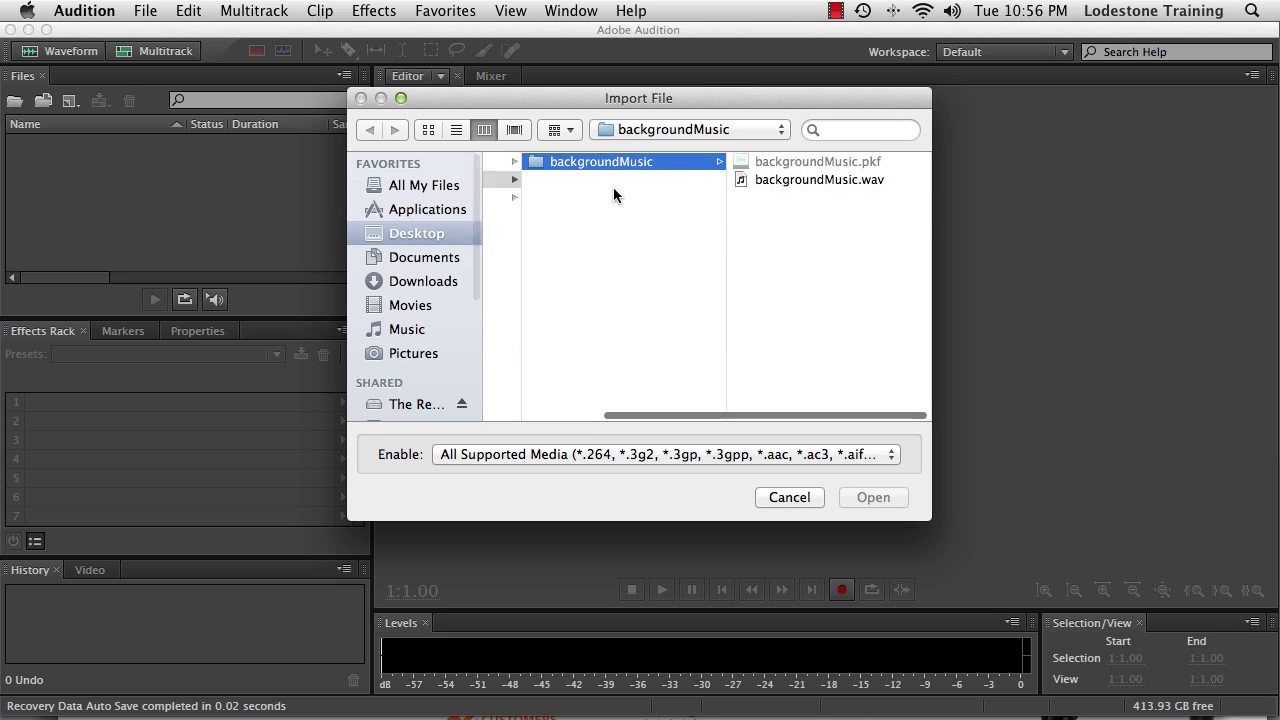
click(788, 179)
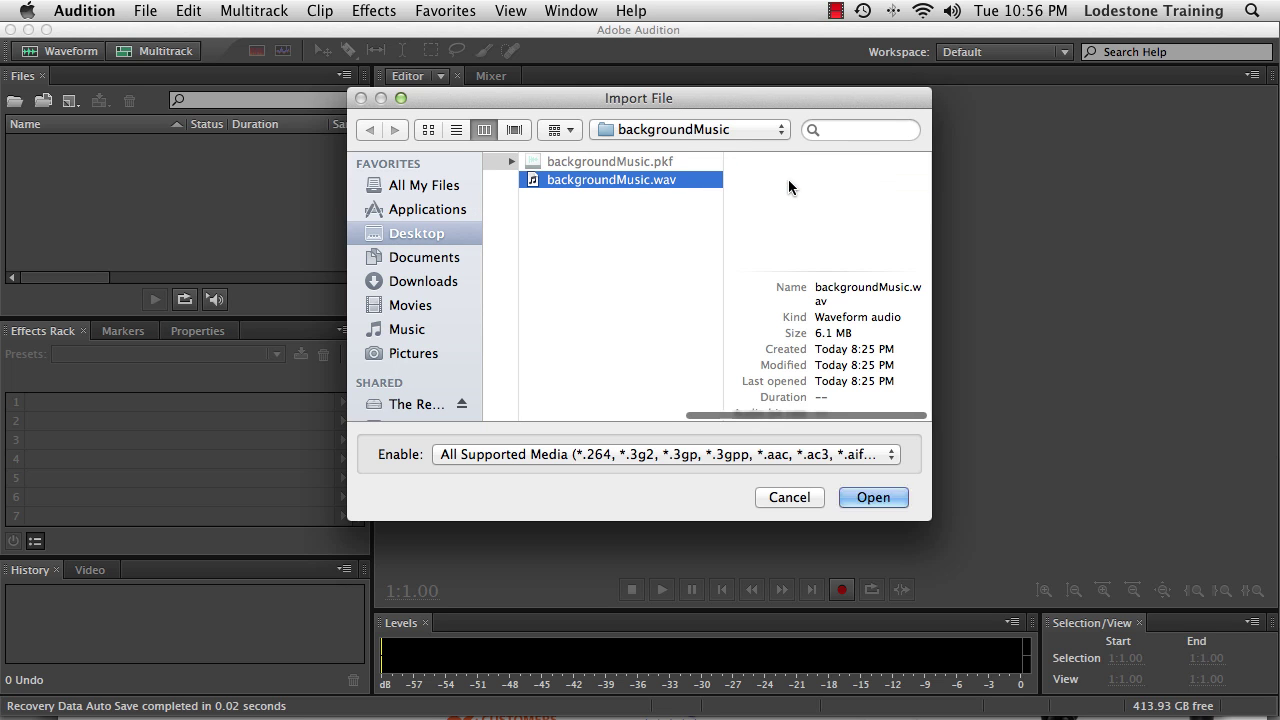
click(870, 498)
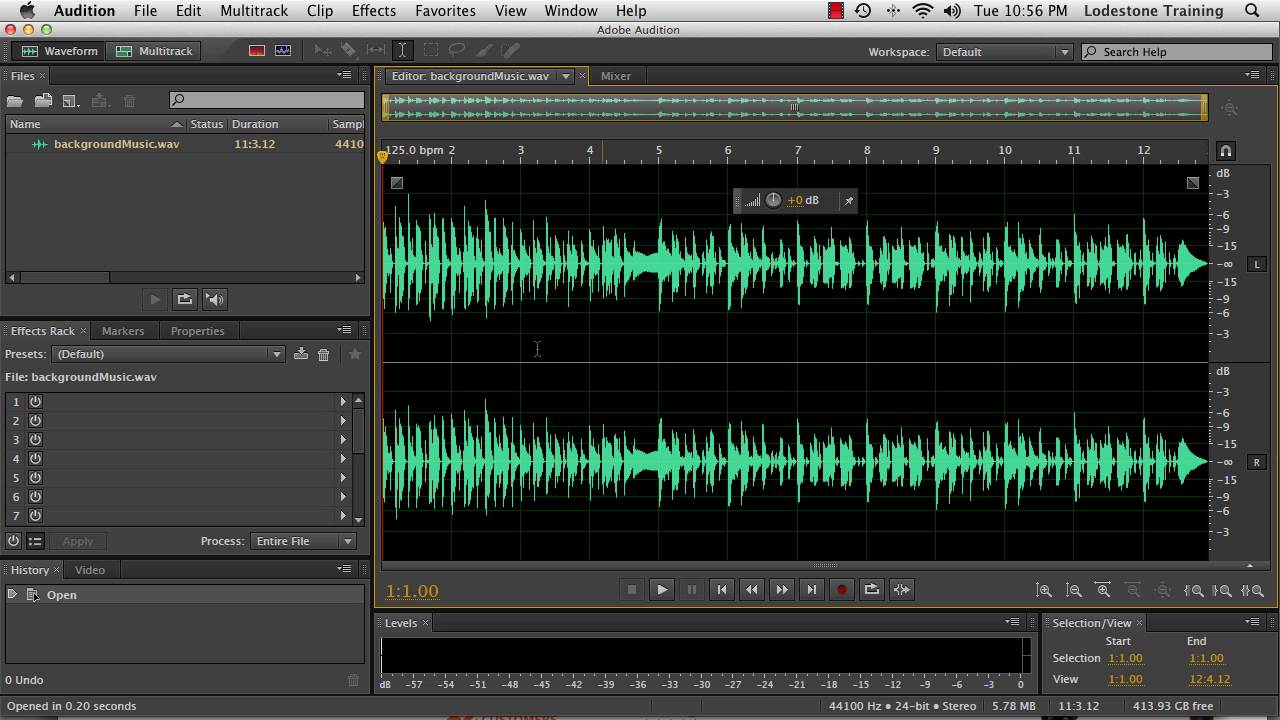
click(662, 592)
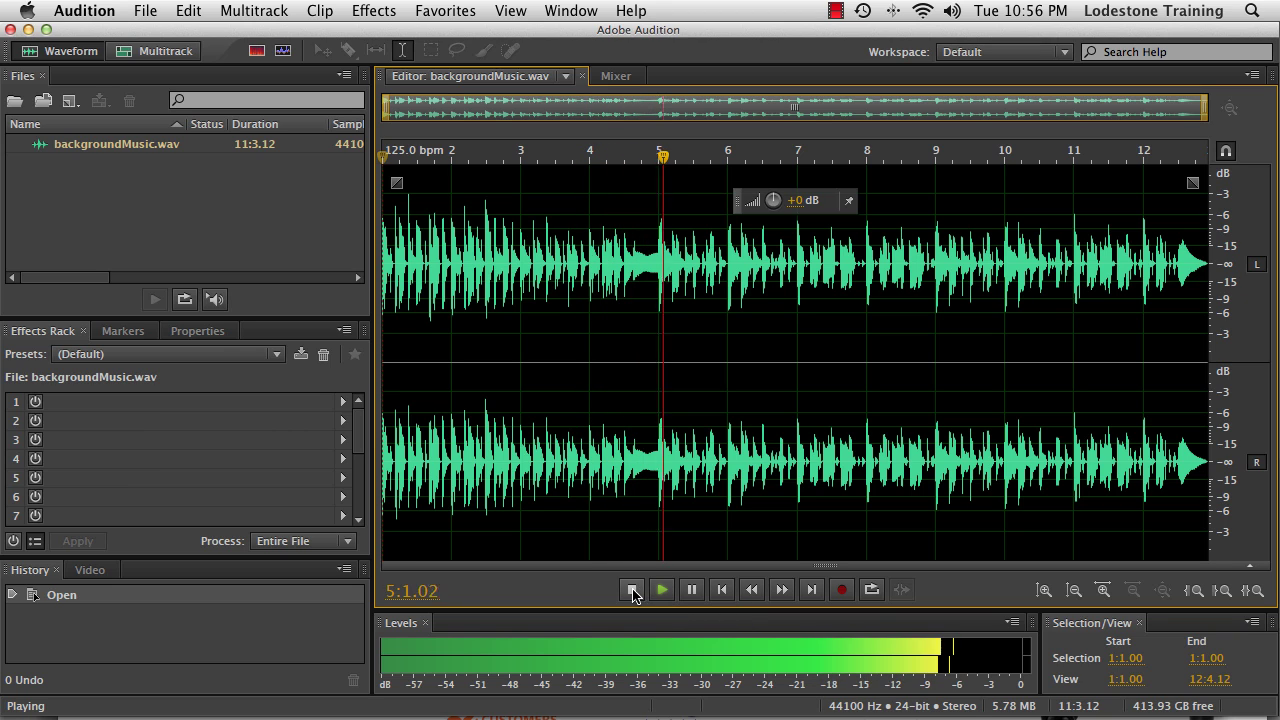
click(632, 594)
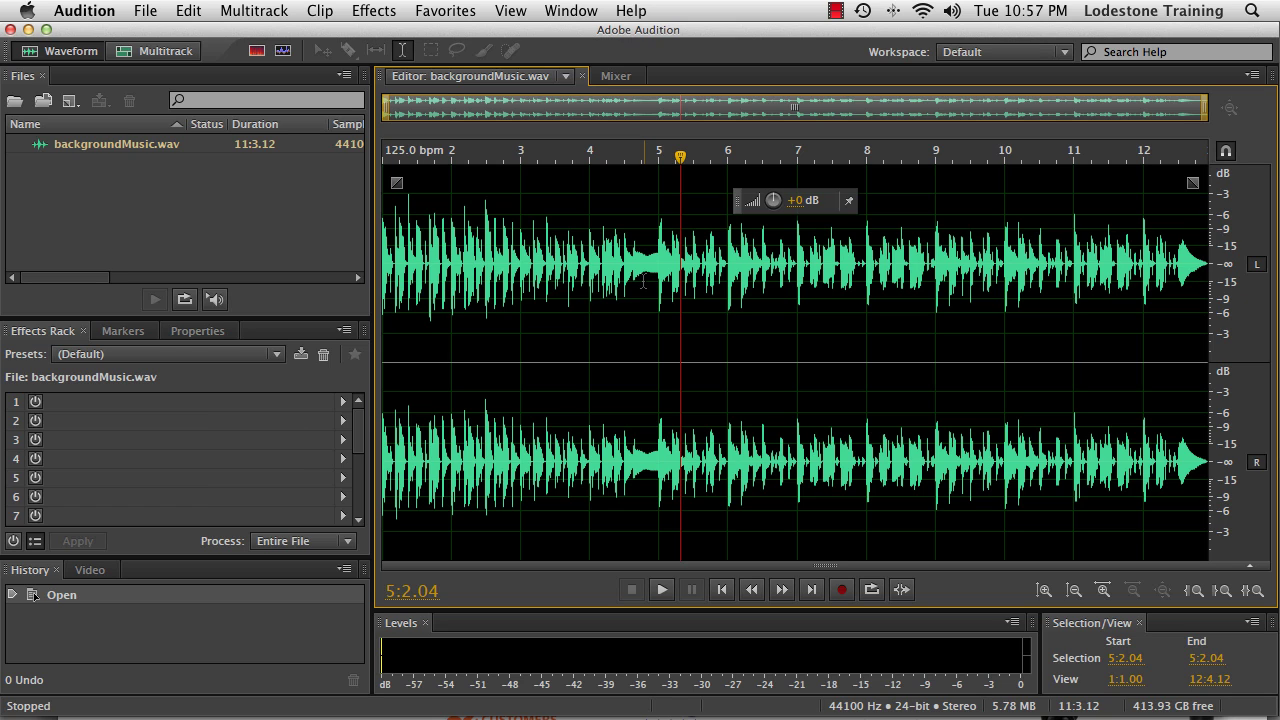
- Insert backgroundMusic.wav into a new multitrack session named narrationwithBGMusic, saved in the chosen folder
right_click(90, 153)
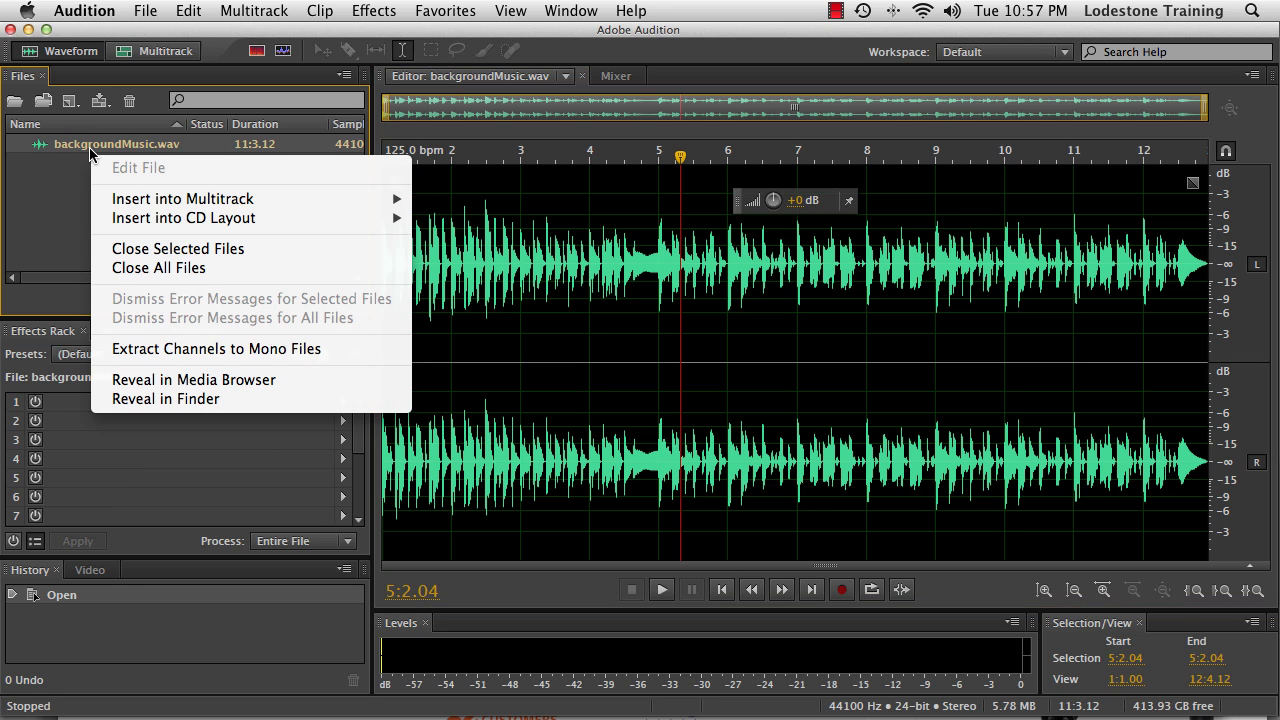
mouse_move(155, 200)
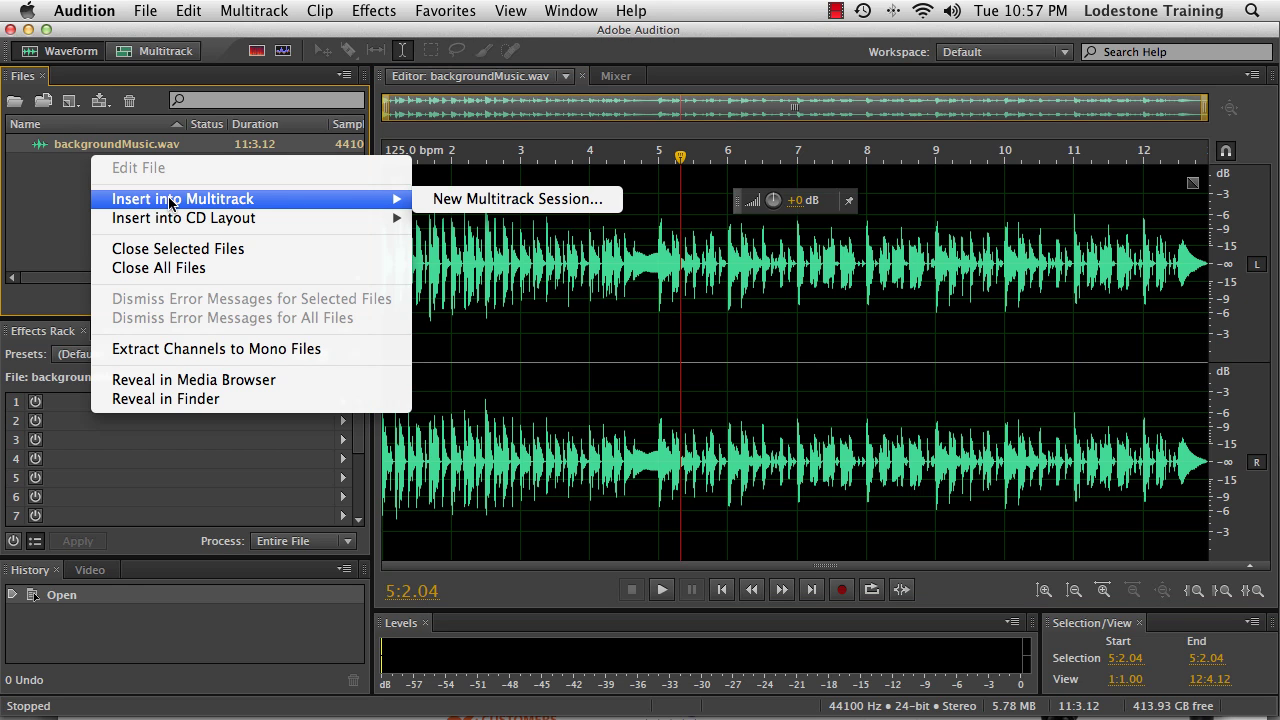
click(474, 201)
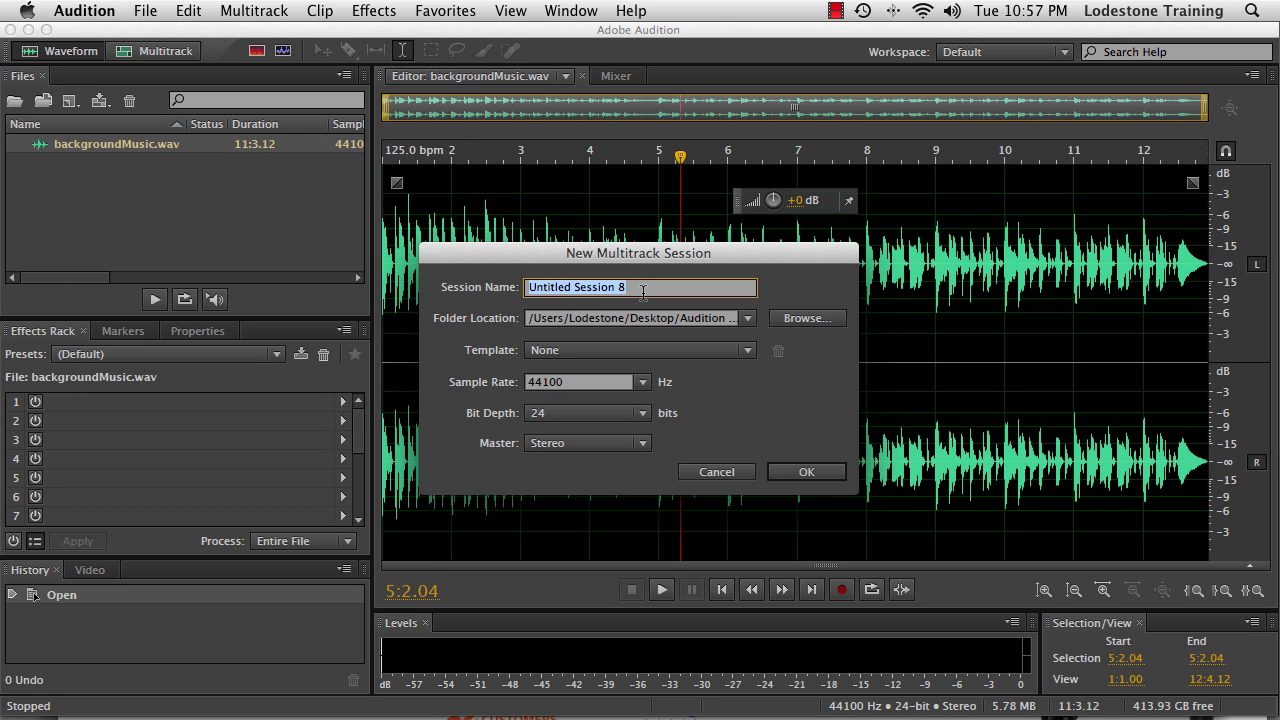
text(narrationwith)
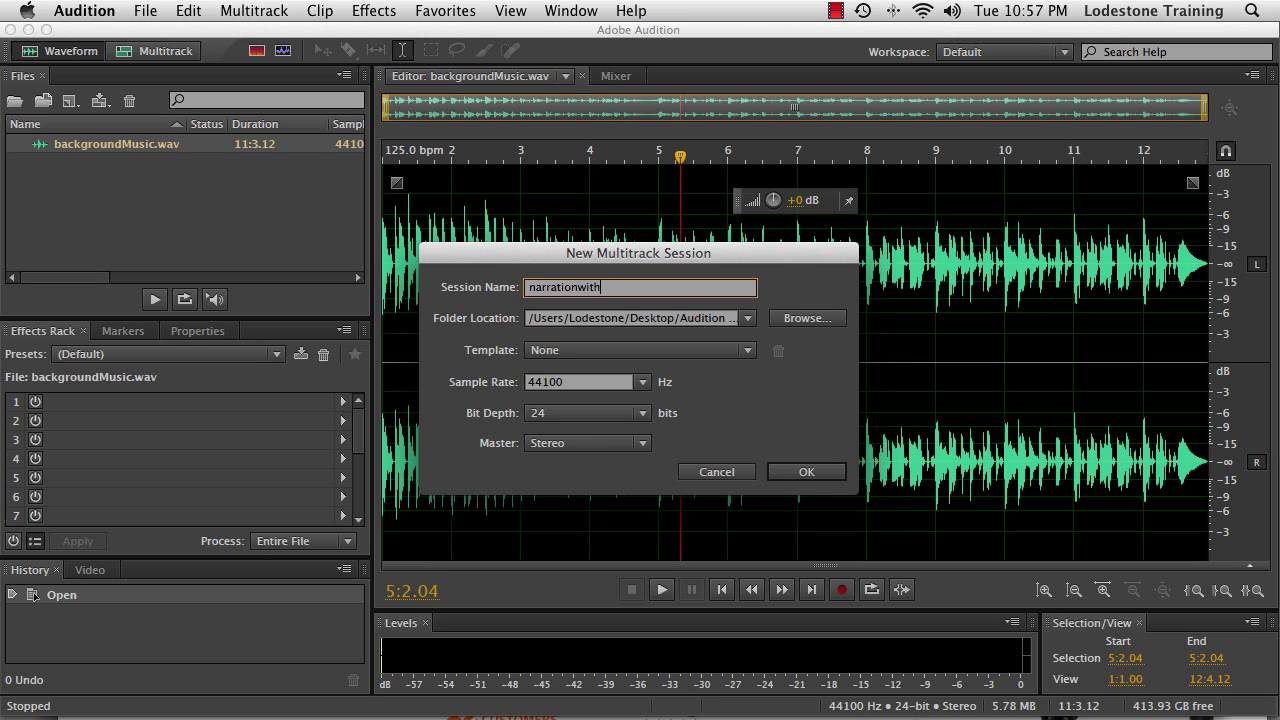
text(BGMusic)
click(805, 318)
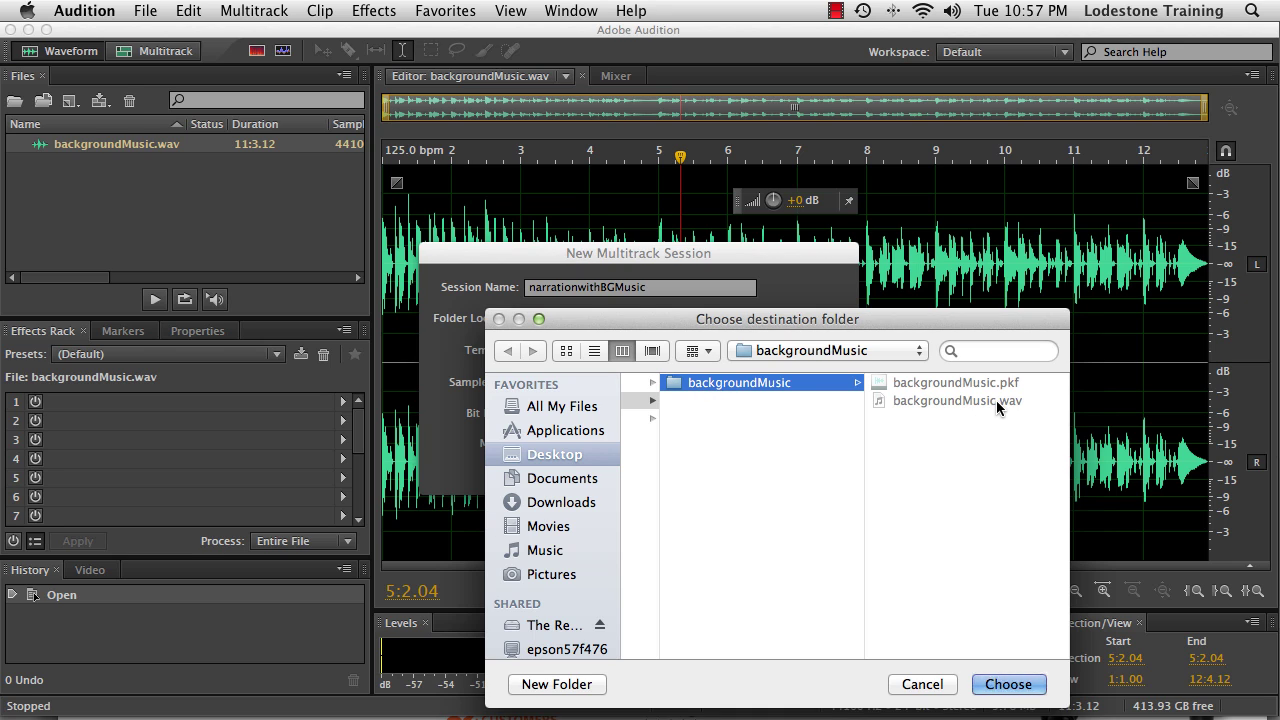
click(1006, 685)
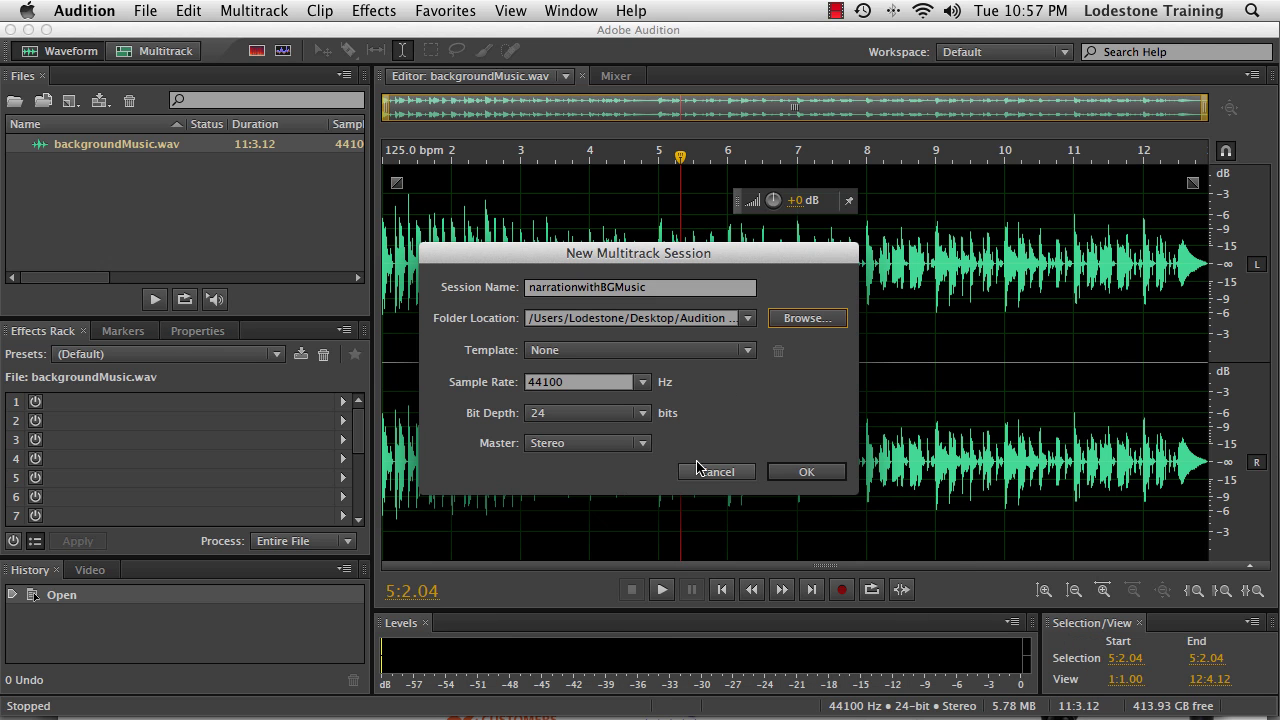
click(811, 474)
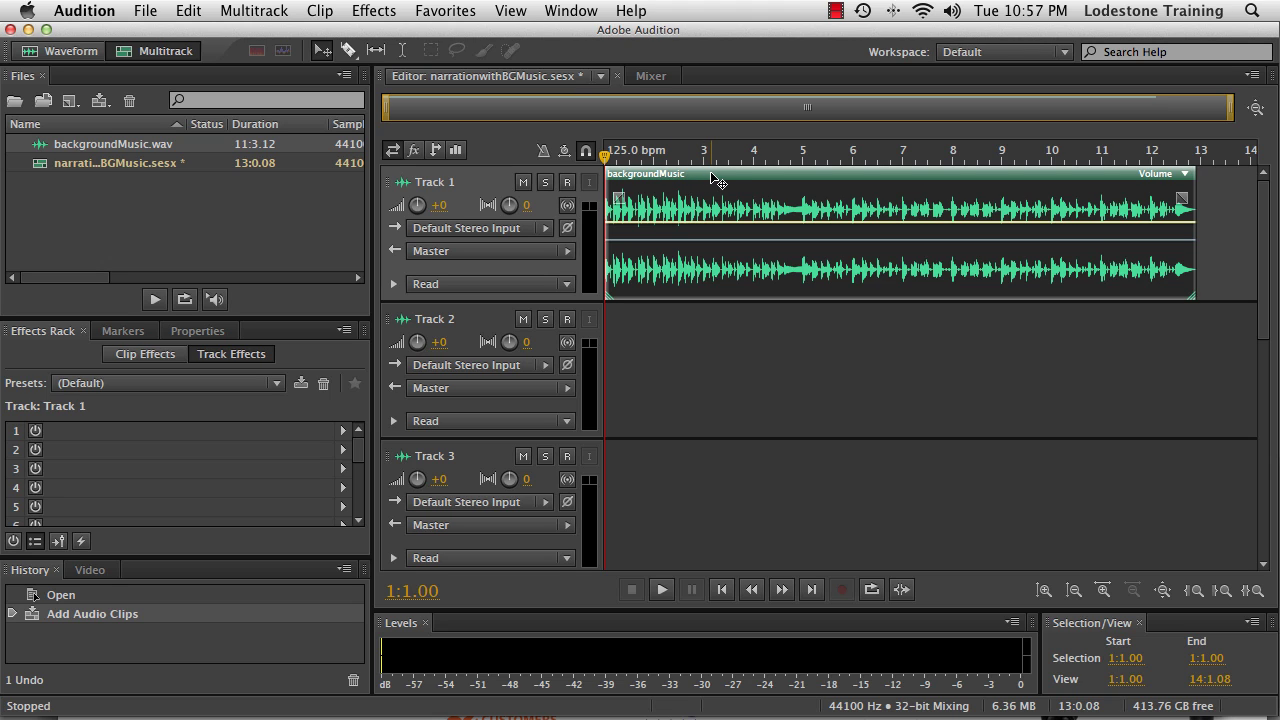
- Move the backgroundMusic clip onto Track 2, renaming Track 2 'music' and Track 1 'narration'
drag(712, 173, 711, 326)
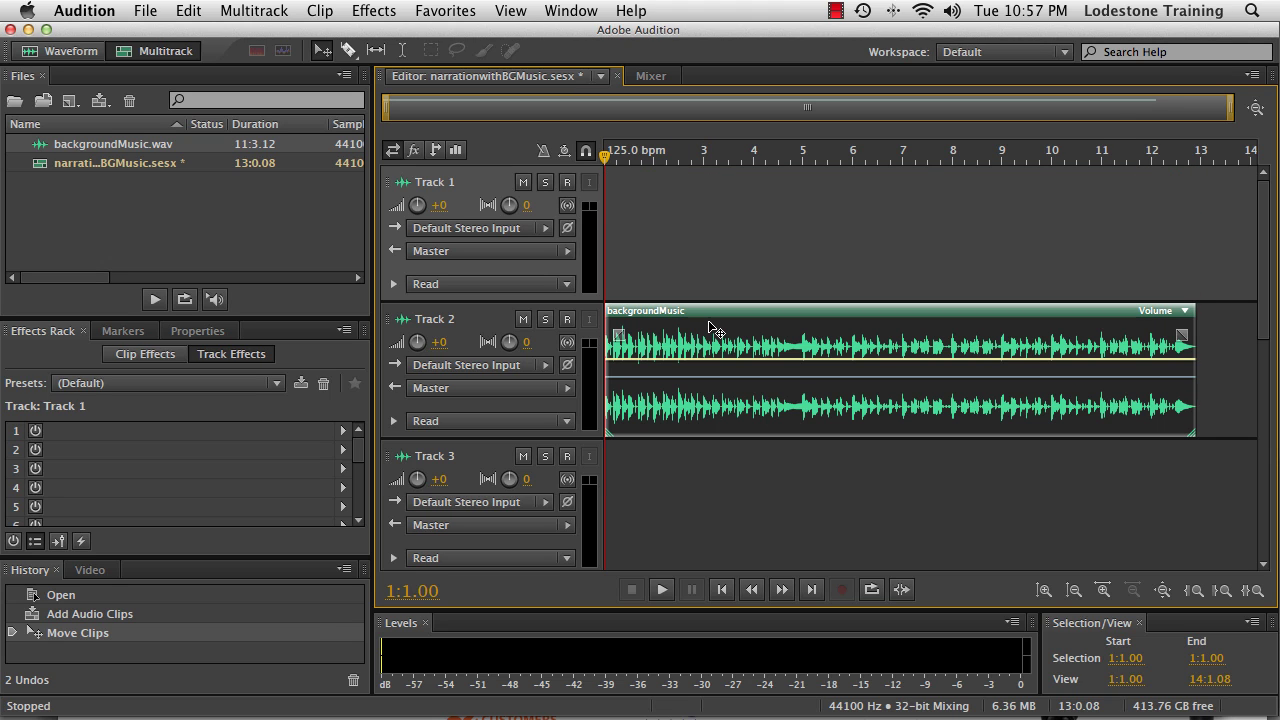
click(435, 321)
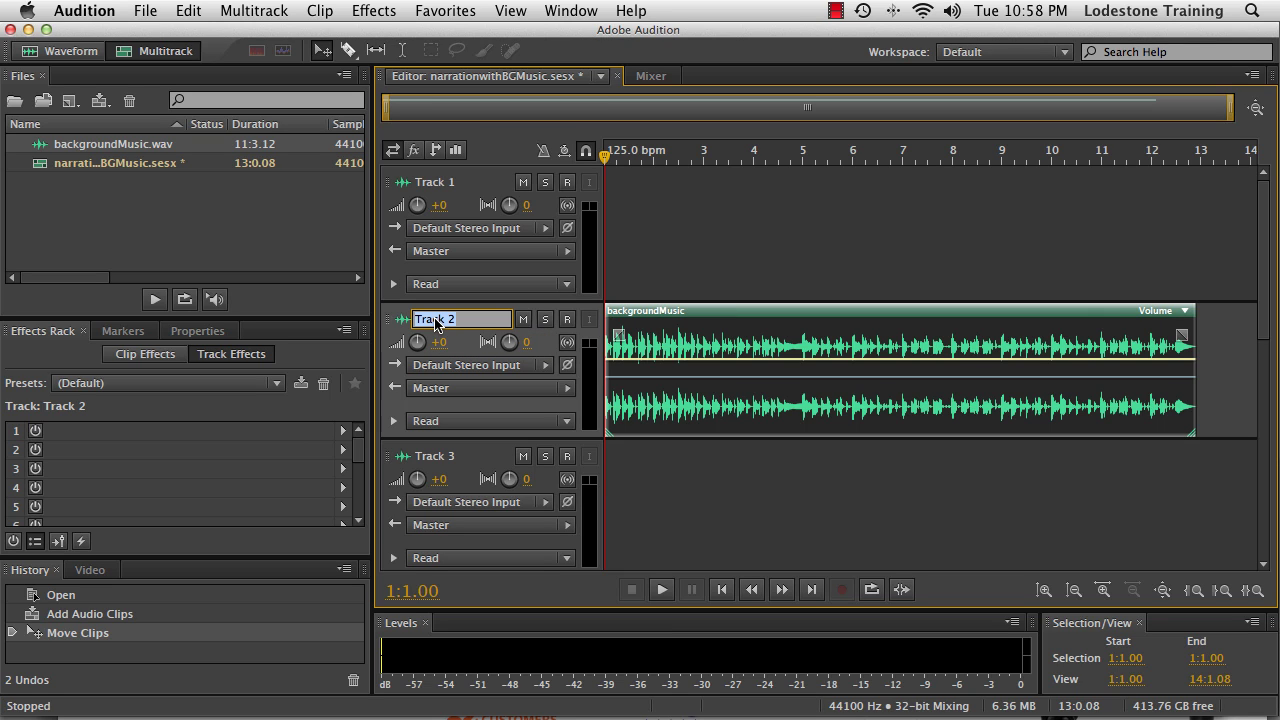
text(music)
key(Return)
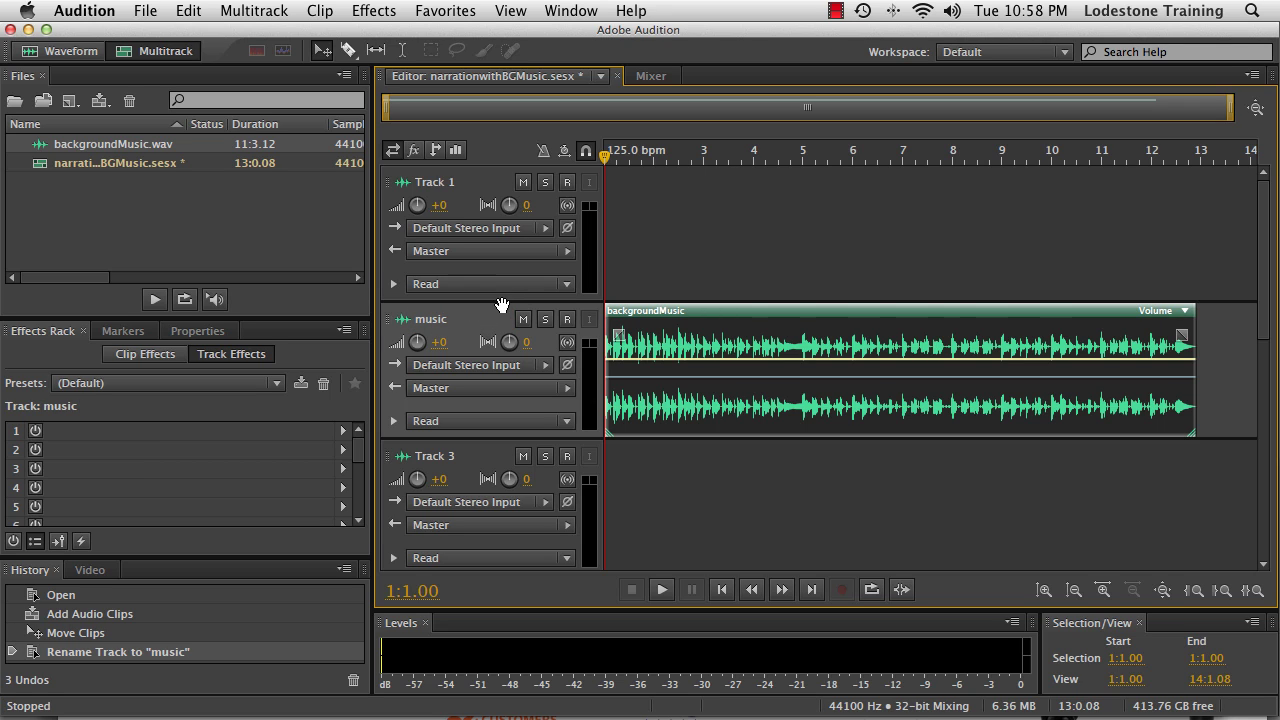
click(437, 182)
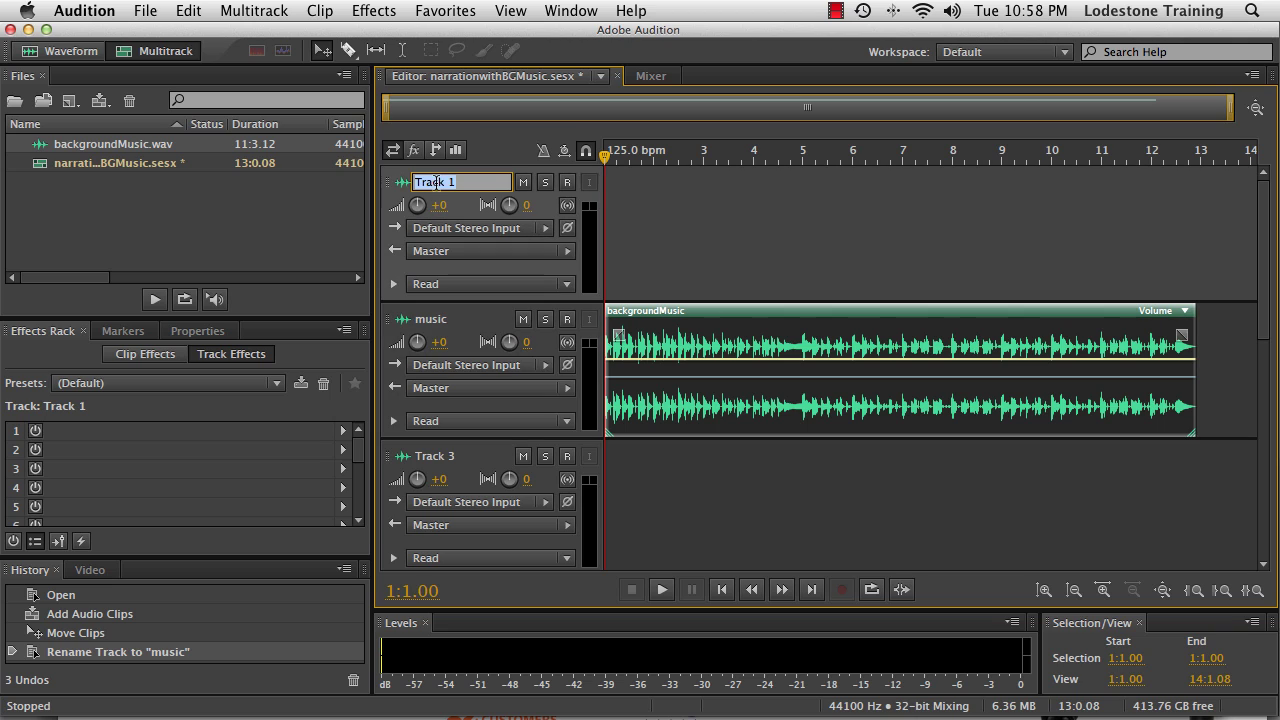
text(narration)
key(Return)
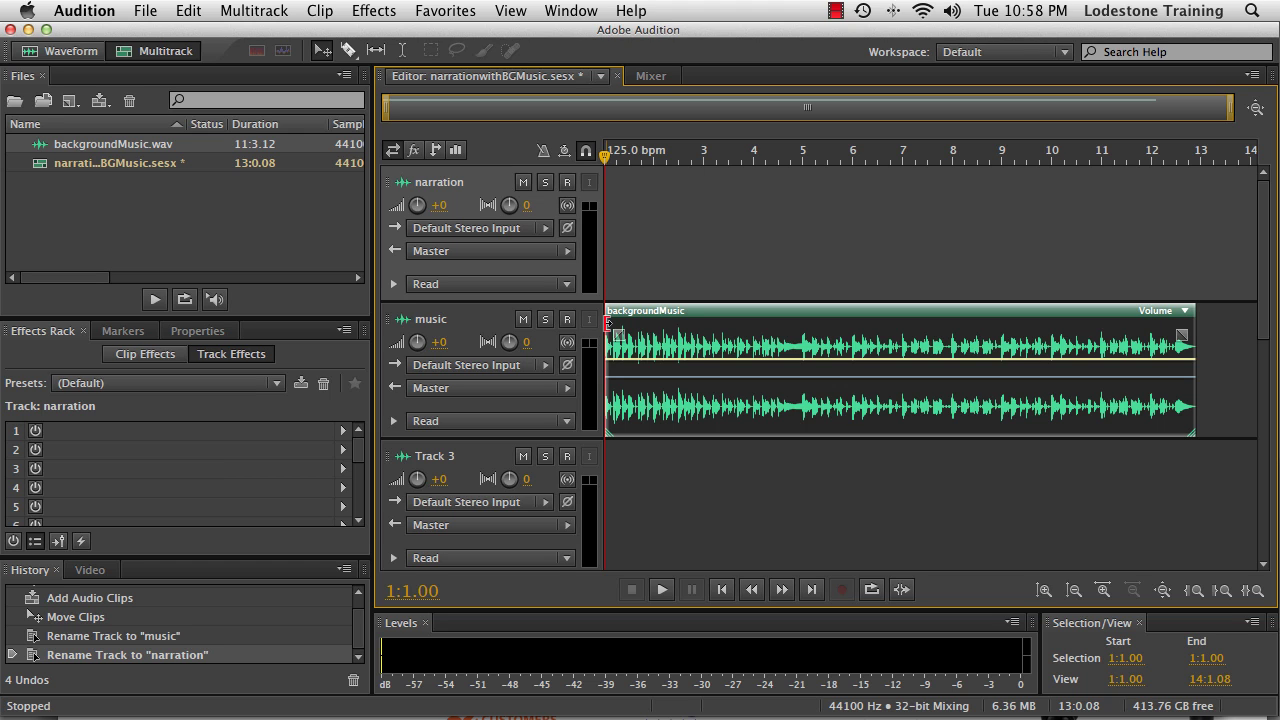
- Trim the opening off the backgroundMusic clip and ripple-delete the gap so it starts at zero
drag(608, 326, 734, 334)
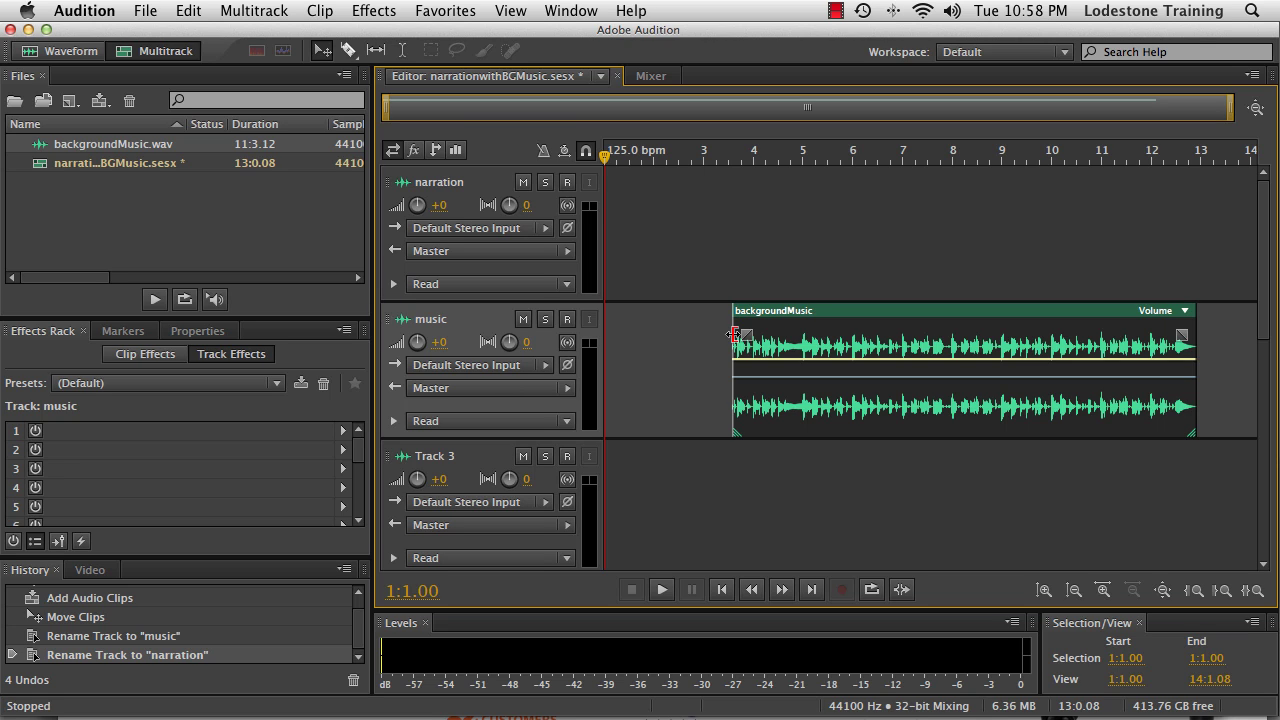
drag(734, 334, 737, 334)
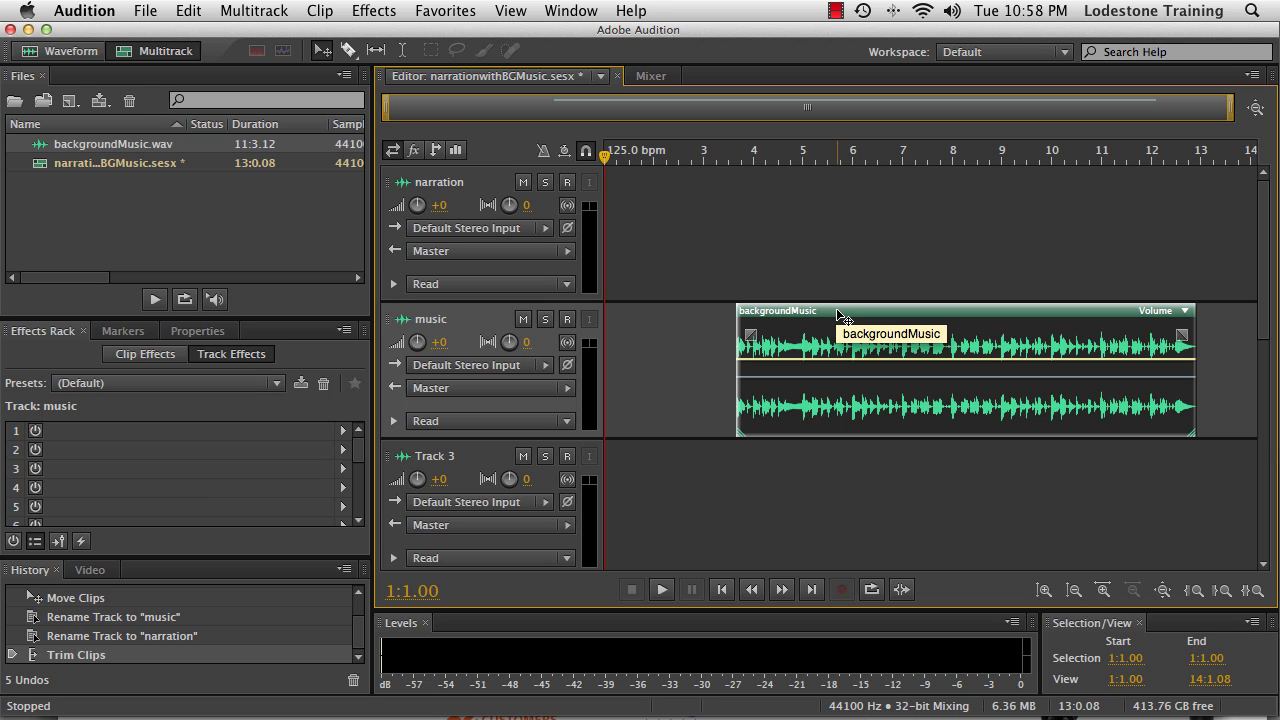
right_click(657, 362)
mouse_move(712, 400)
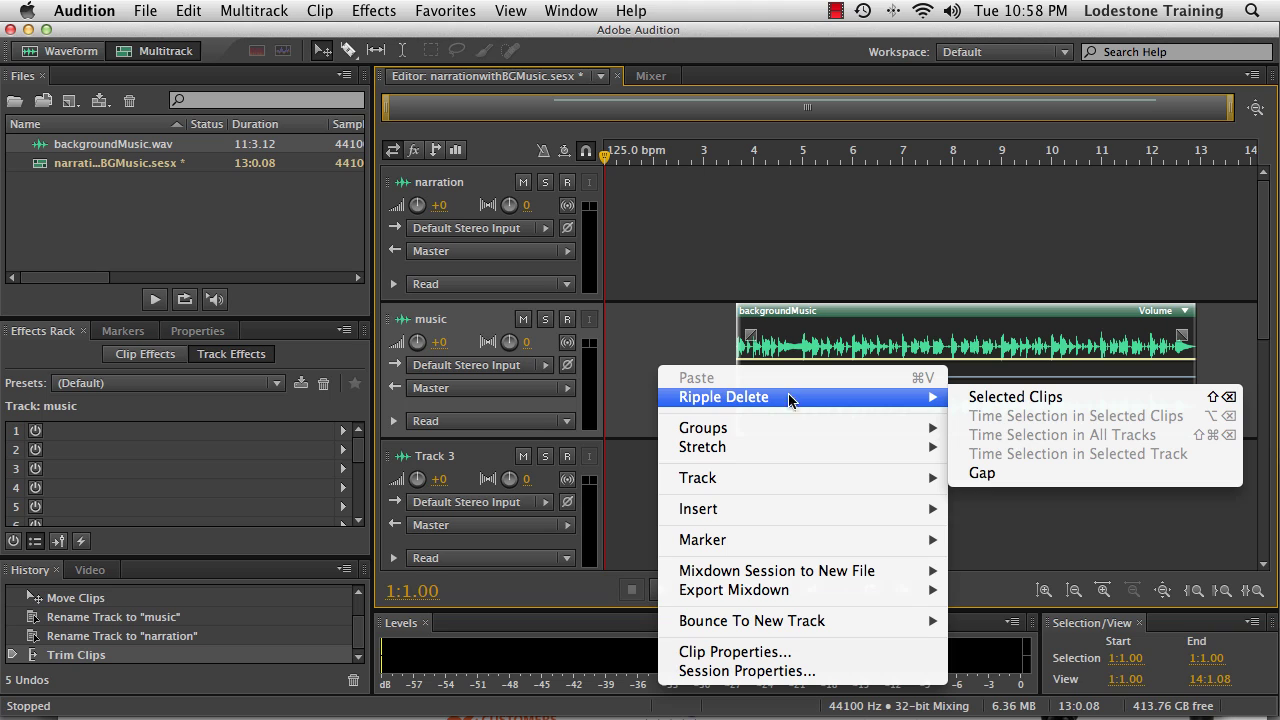
click(1000, 474)
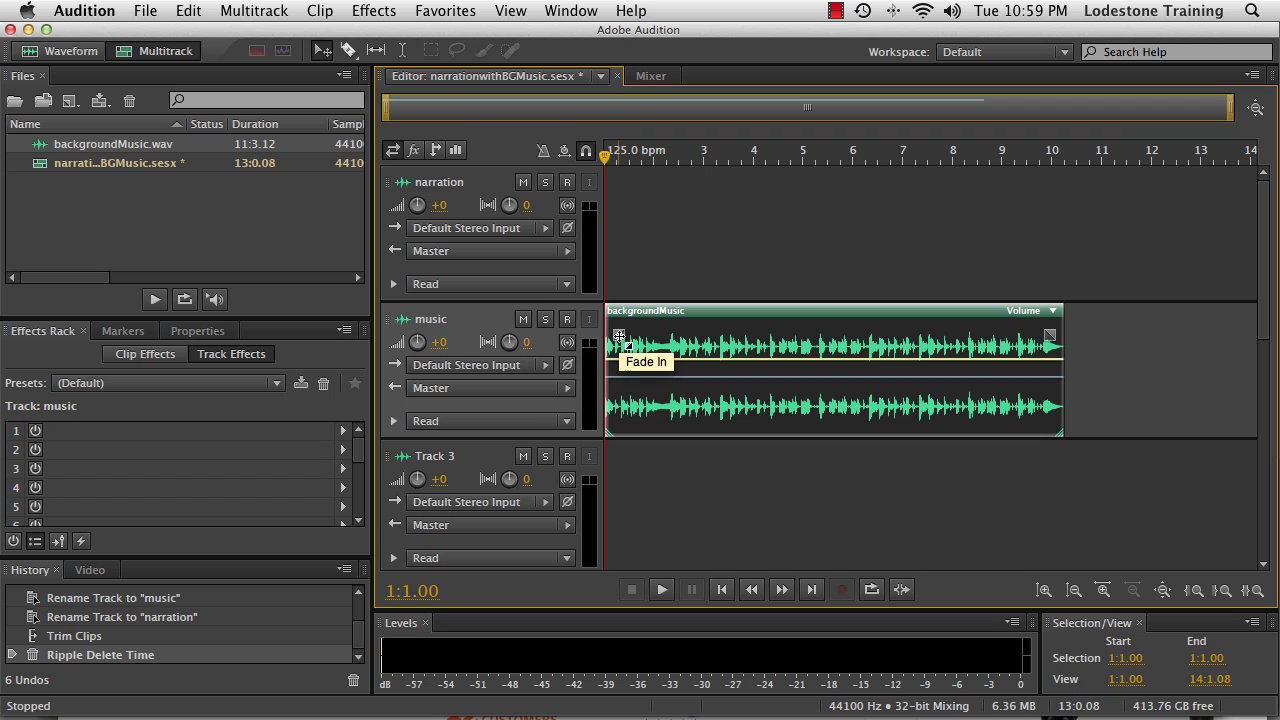
- Drag in a short fade-in on the music clip, preview it, and return the playhead to the start
drag(619, 336, 646, 336)
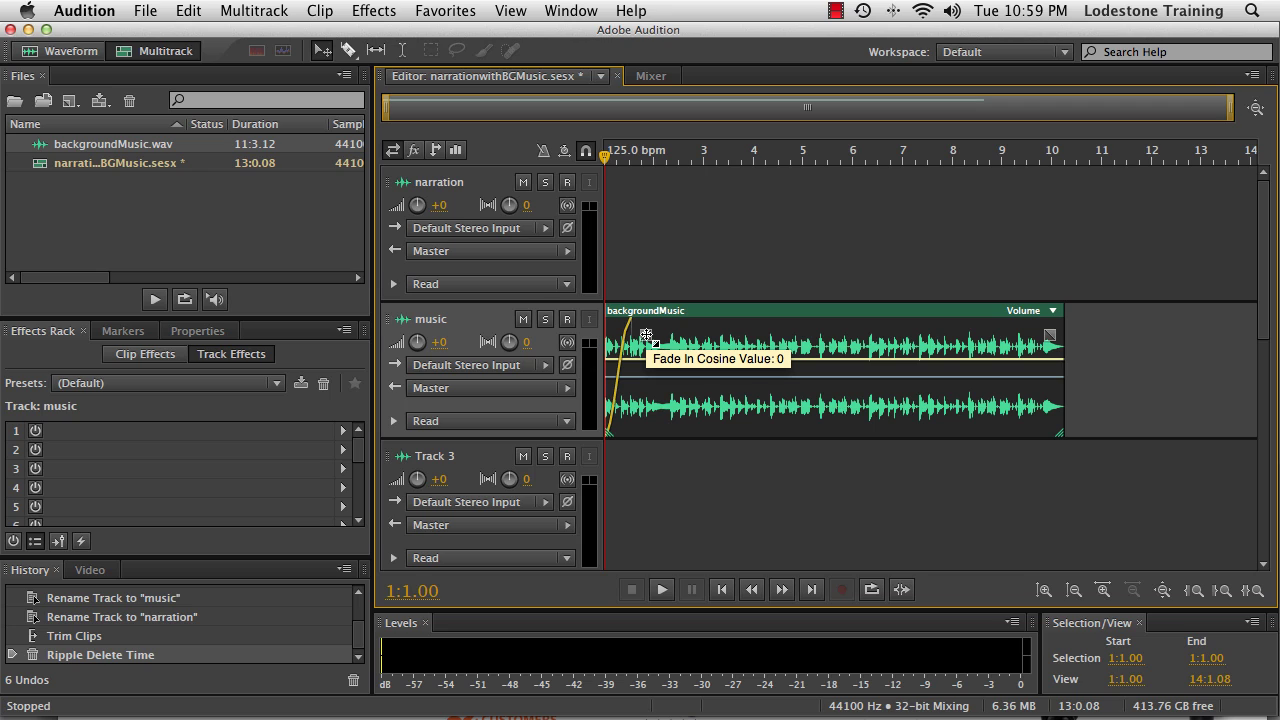
drag(646, 336, 648, 336)
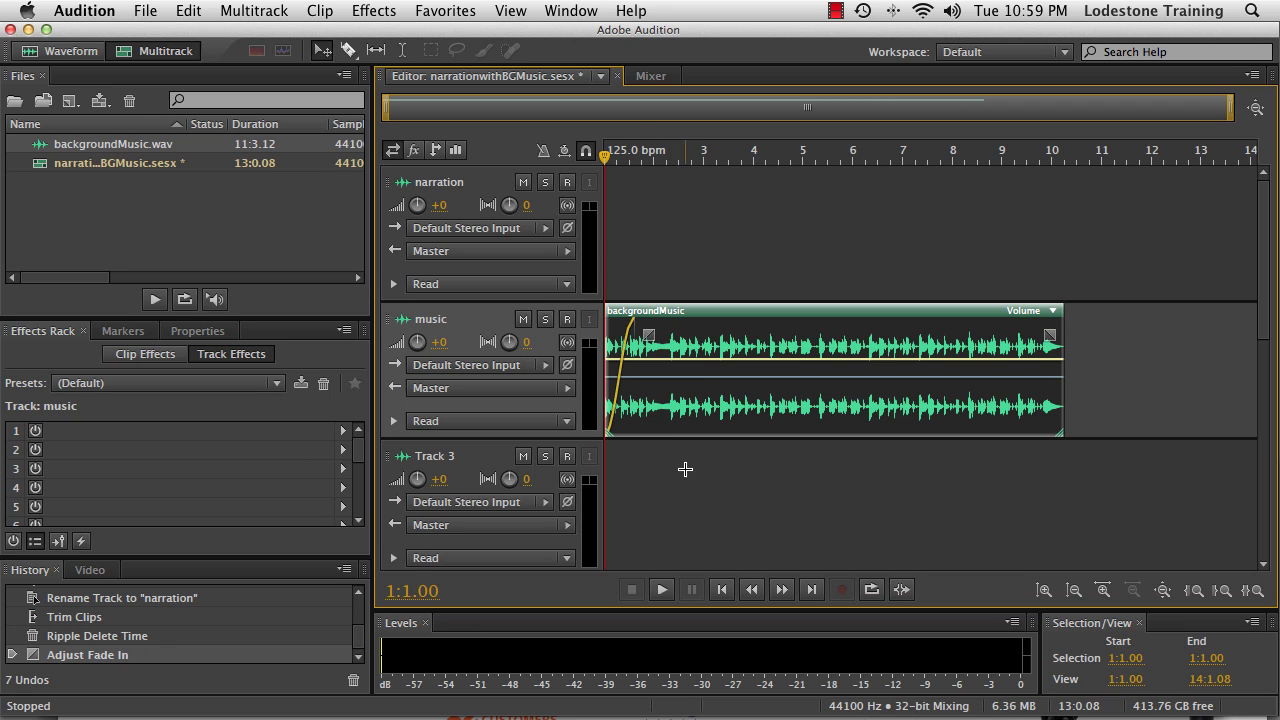
click(663, 590)
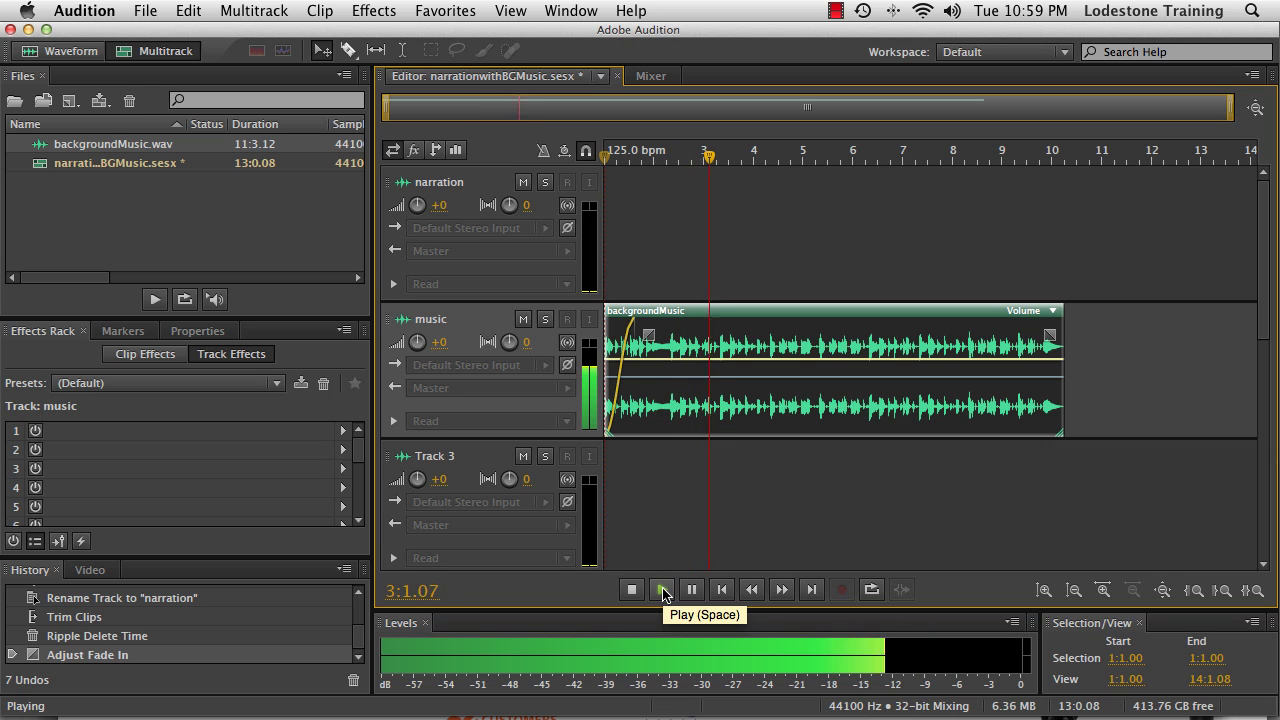
key(space)
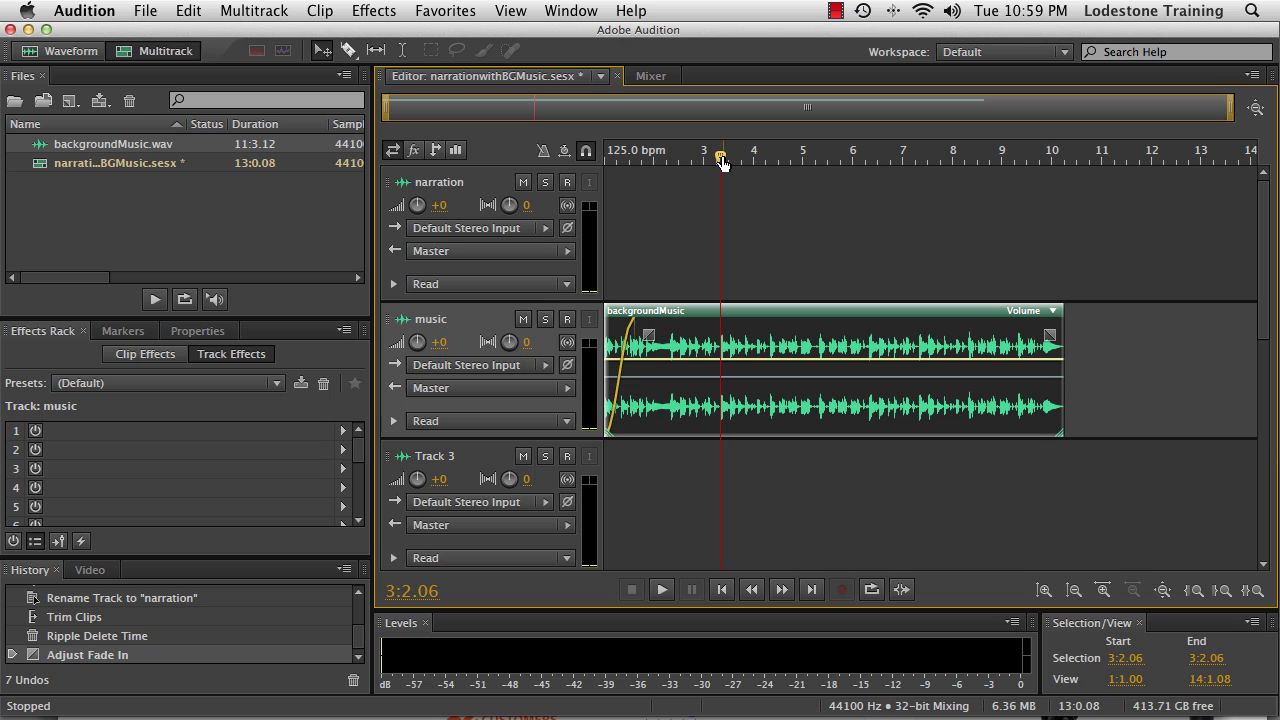
drag(720, 162, 585, 150)
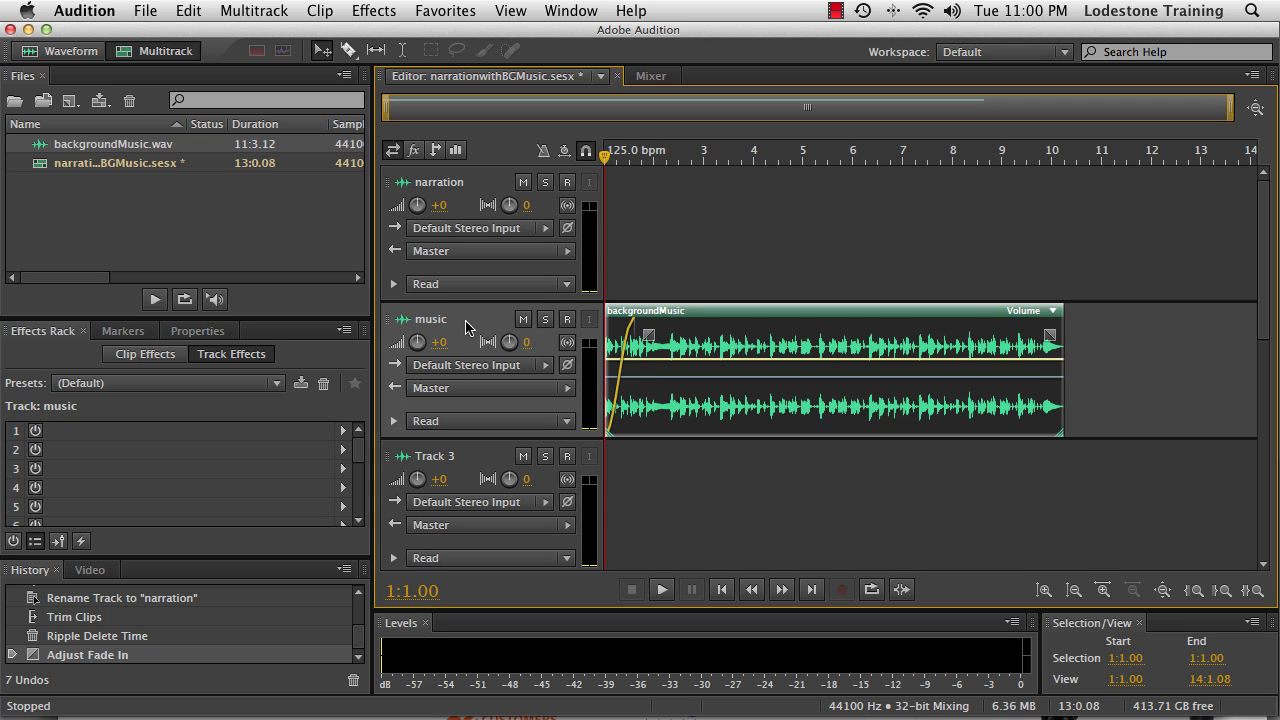
- Mute the music track, then select the narration track and arm it for recording
click(523, 319)
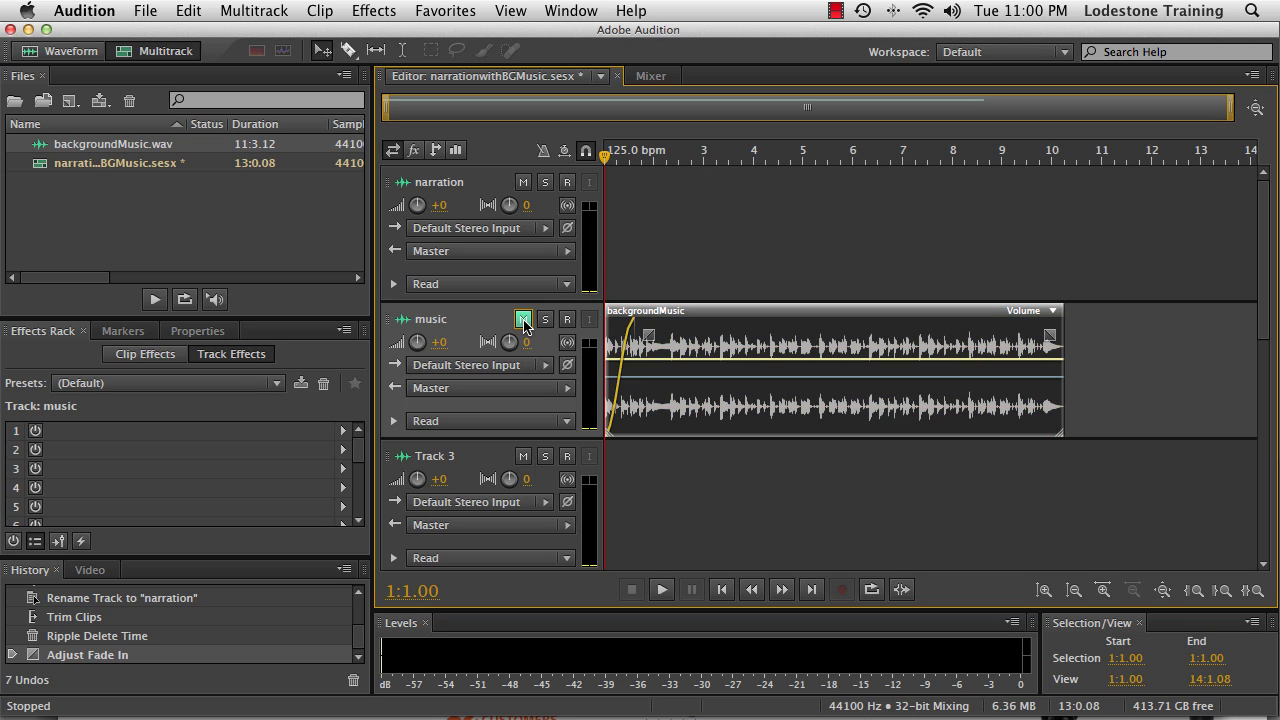
click(450, 187)
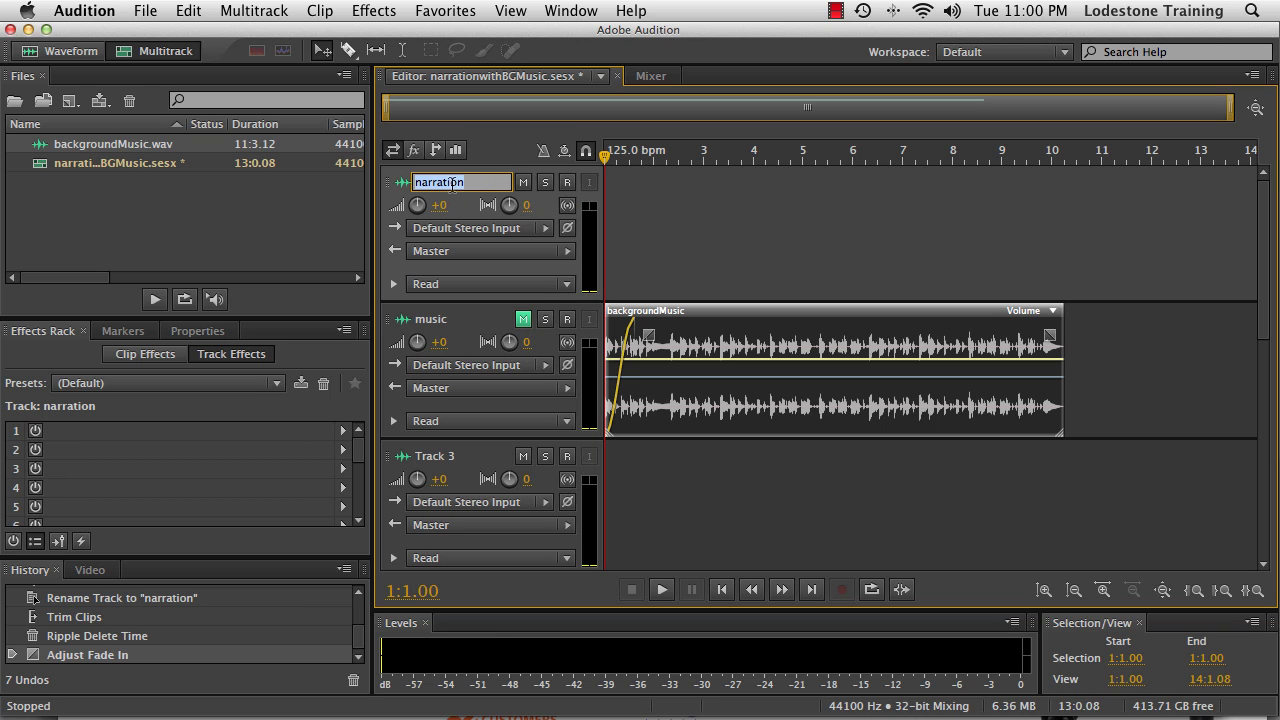
click(567, 183)
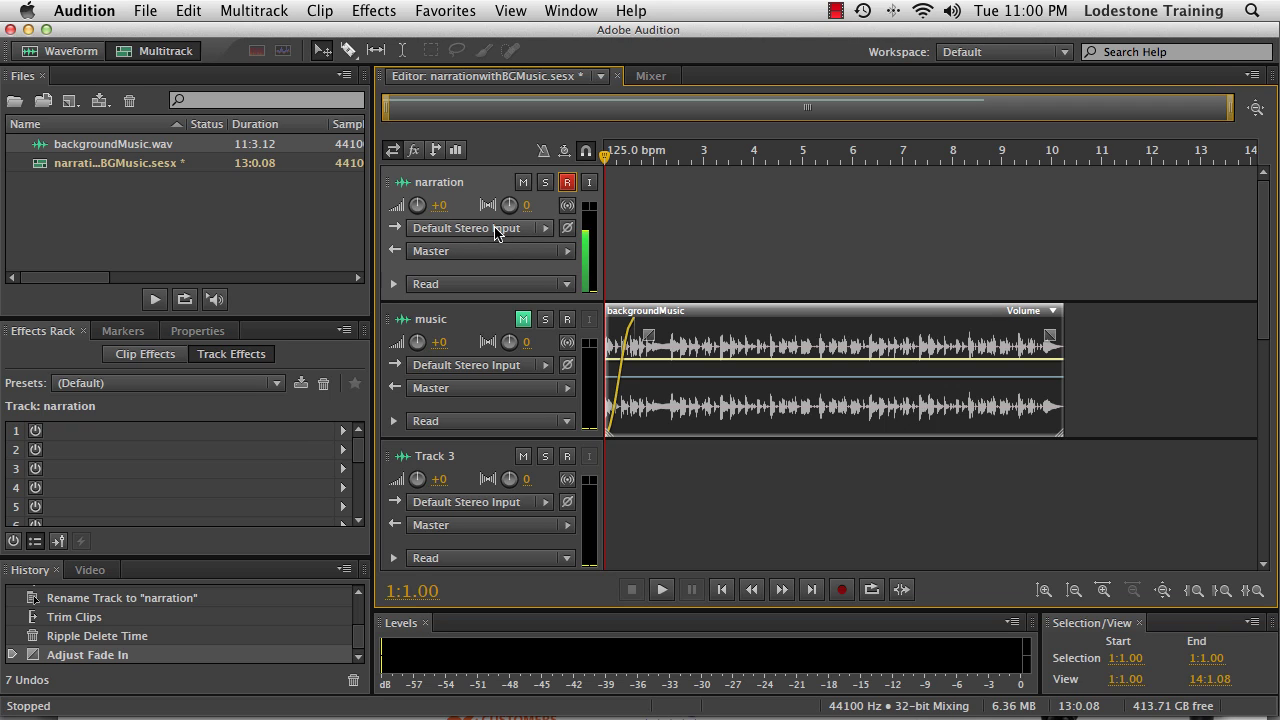
- Set the narration track's input to Mono [01M] io|2 Front Left
click(546, 230)
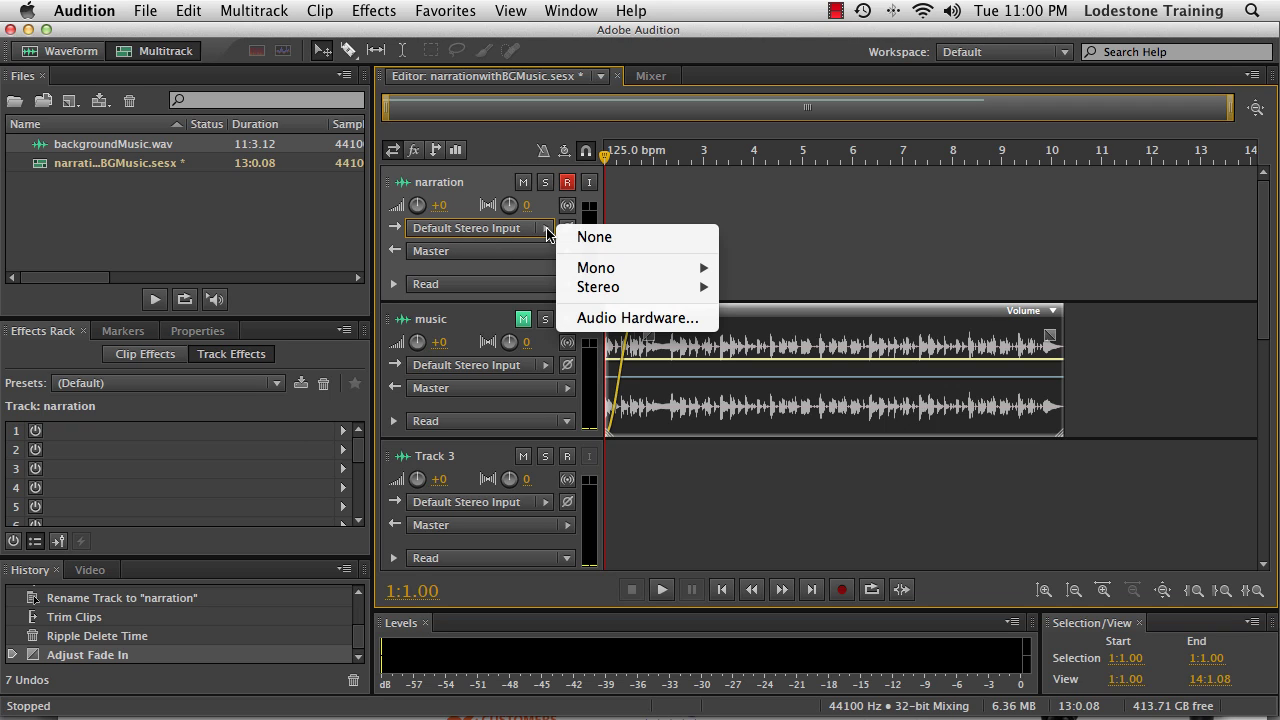
mouse_move(610, 269)
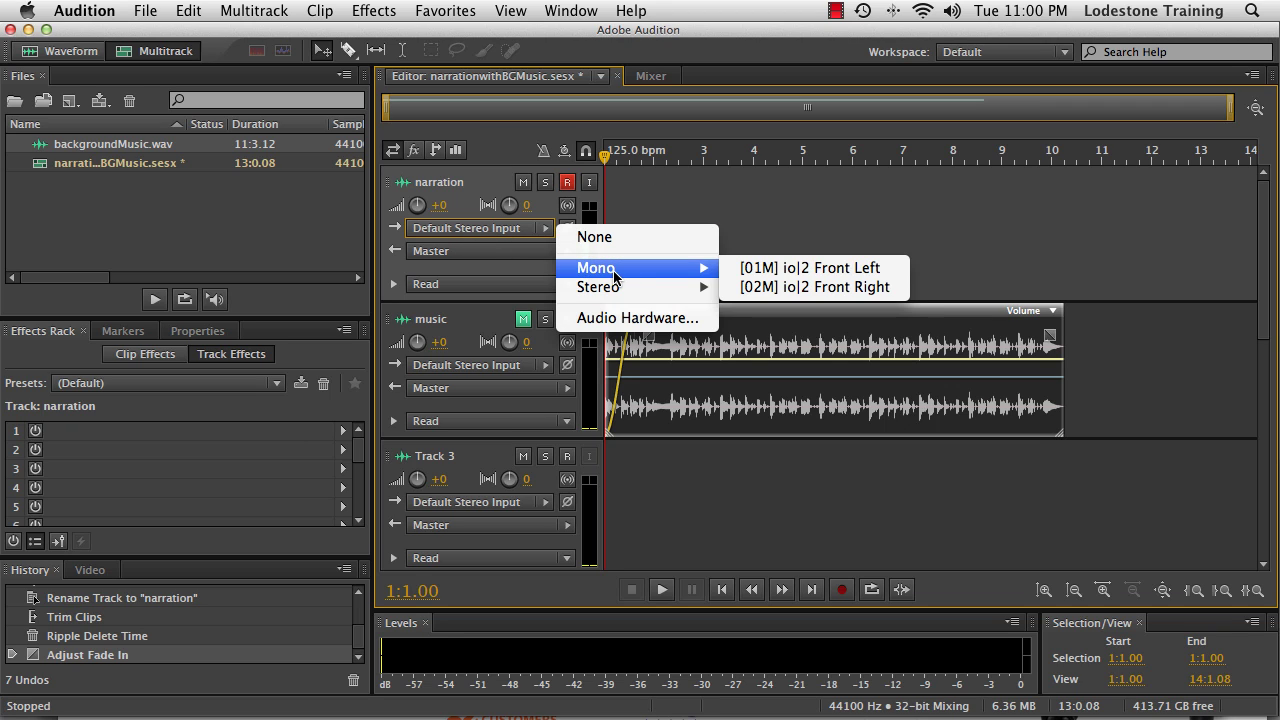
click(818, 268)
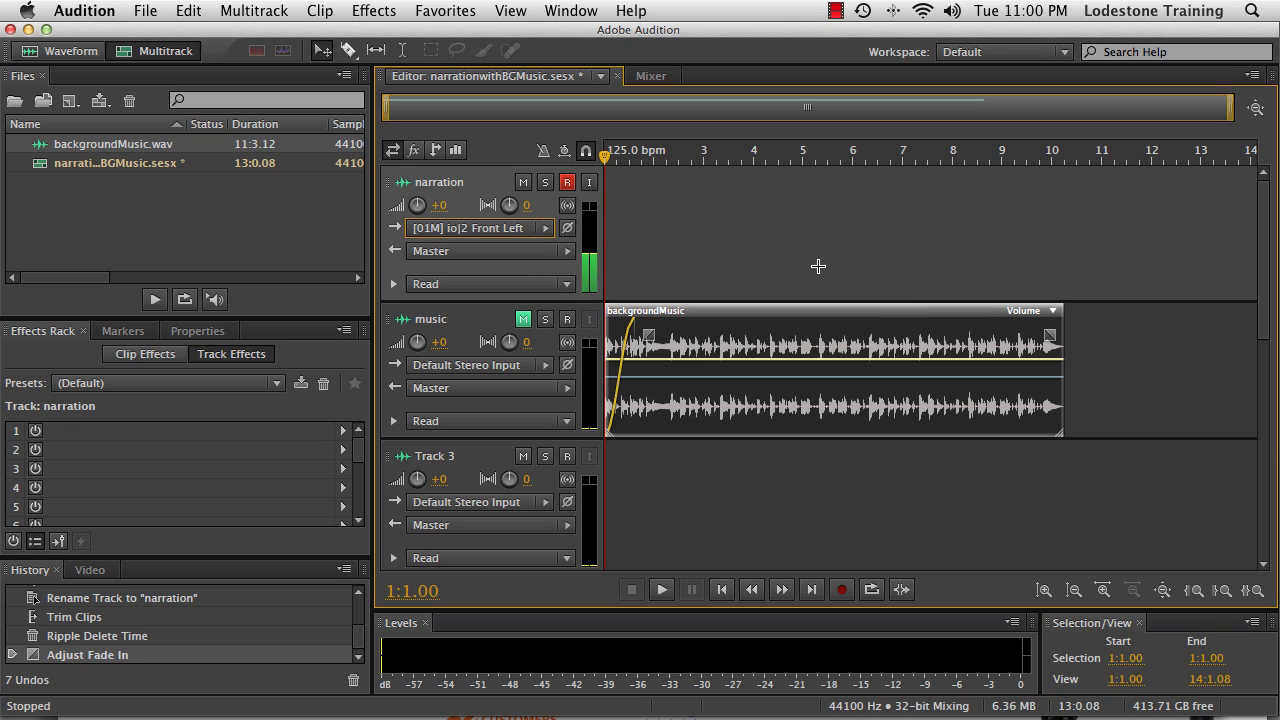
- Record the spoken narration onto the narration track as narration_001
click(842, 590)
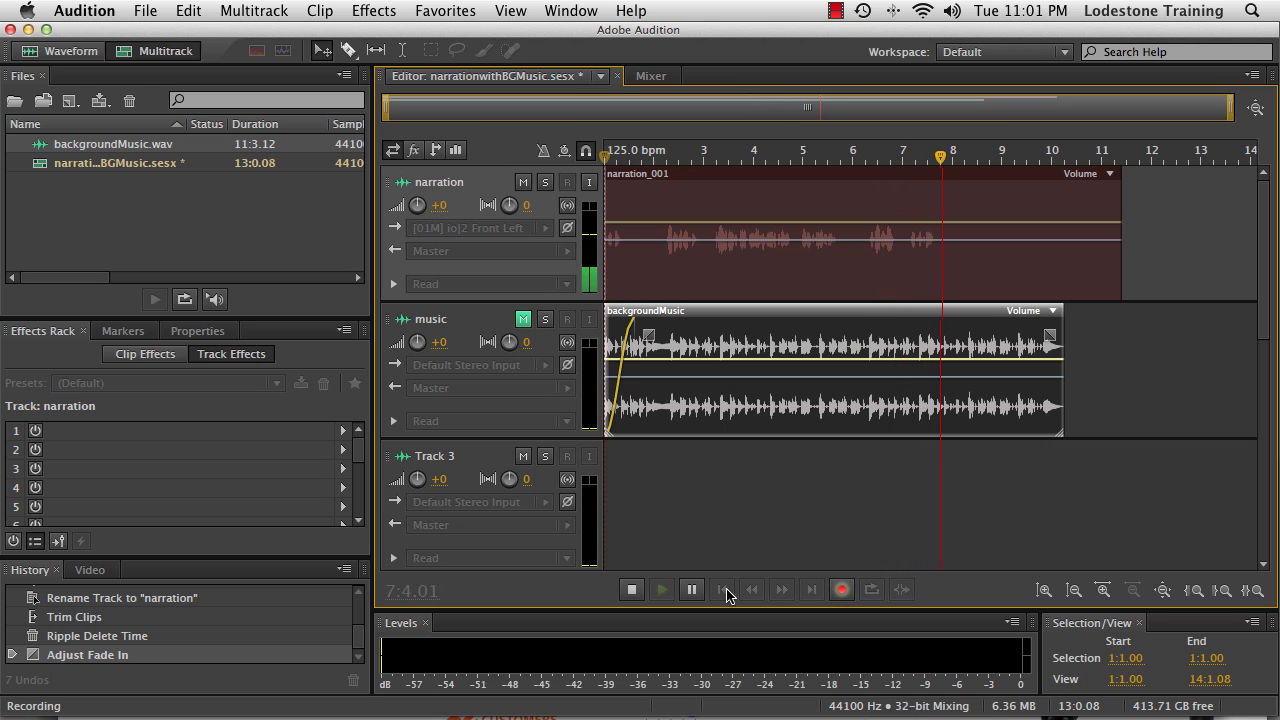
click(630, 594)
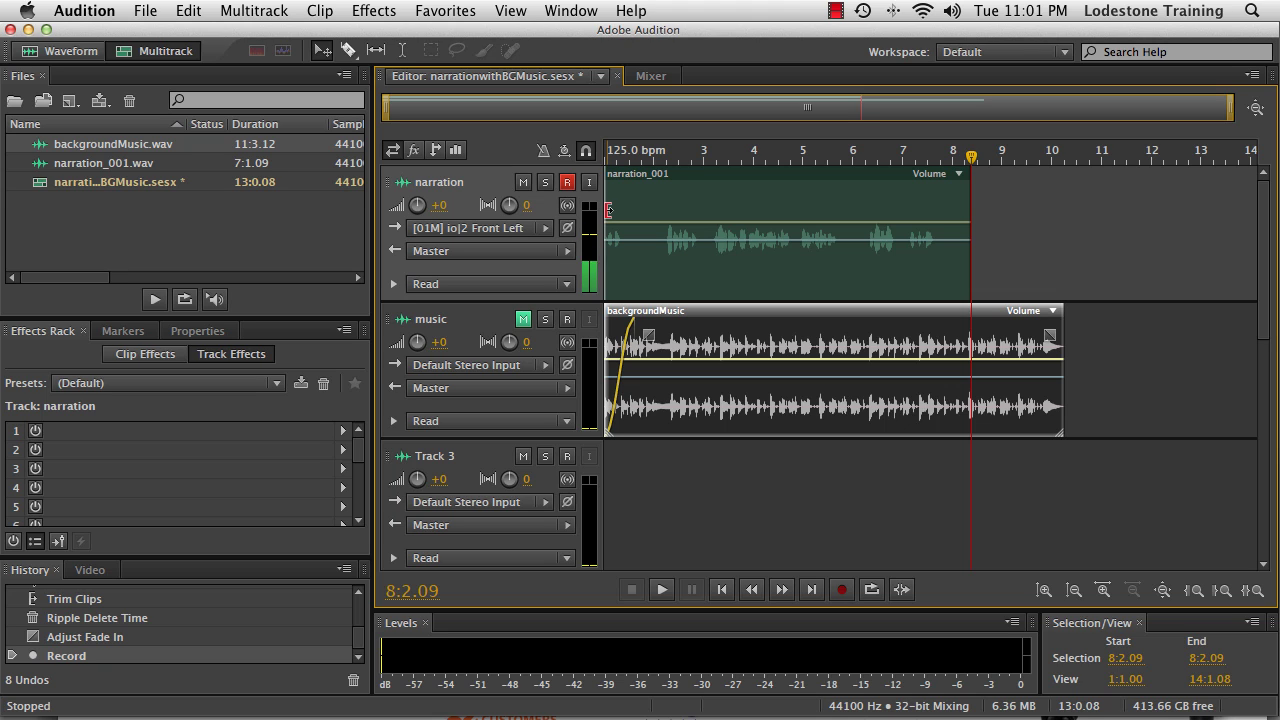
- Trim the narration clip's start later and play back from near the session start
drag(608, 209, 651, 214)
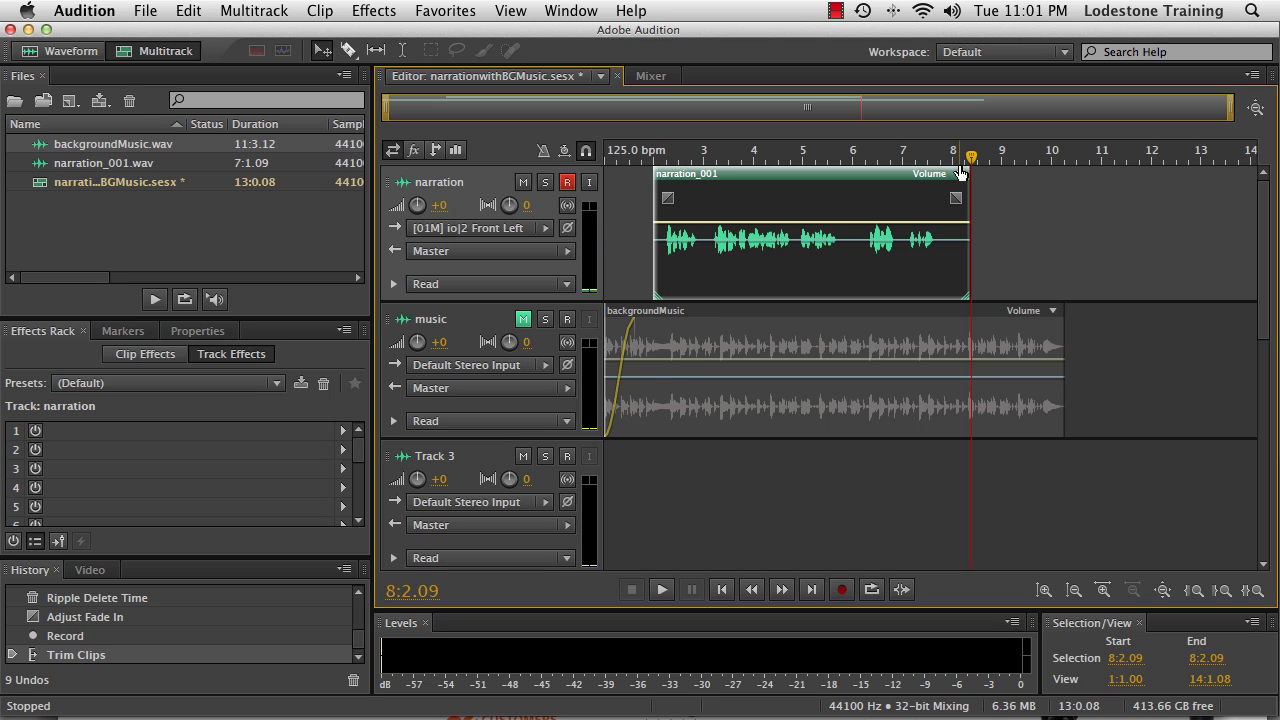
drag(973, 162, 631, 163)
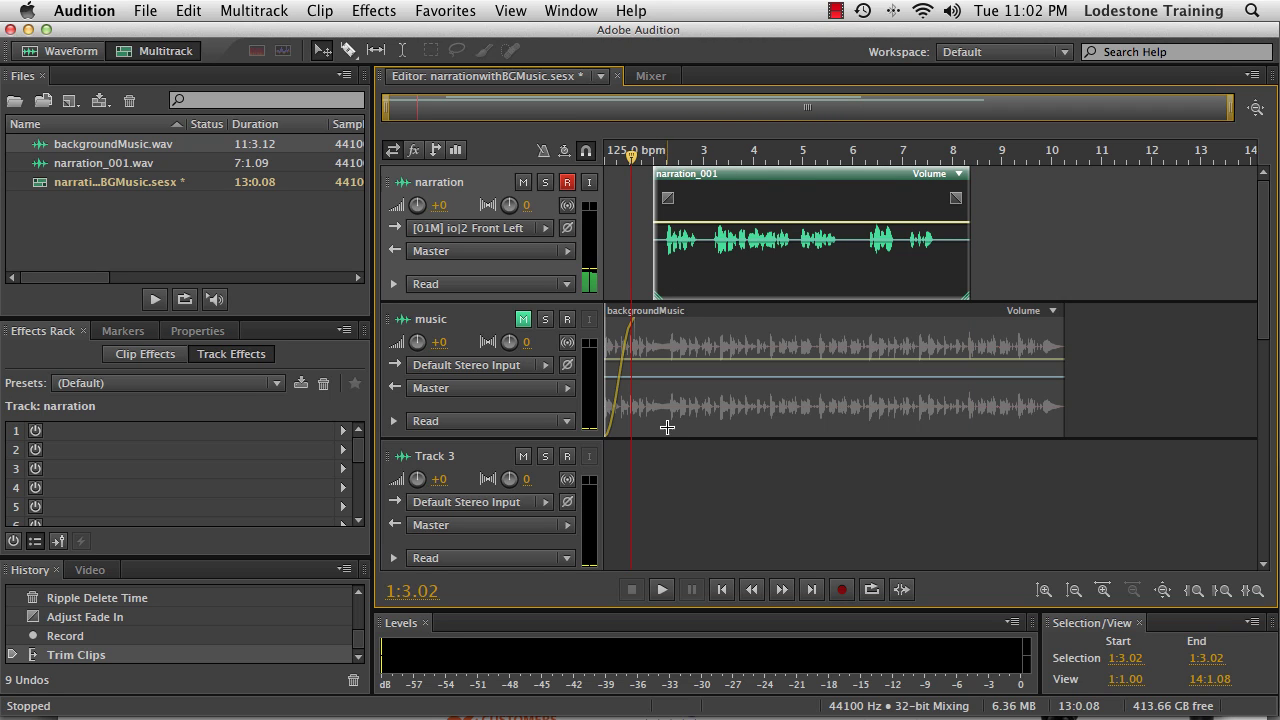
click(661, 590)
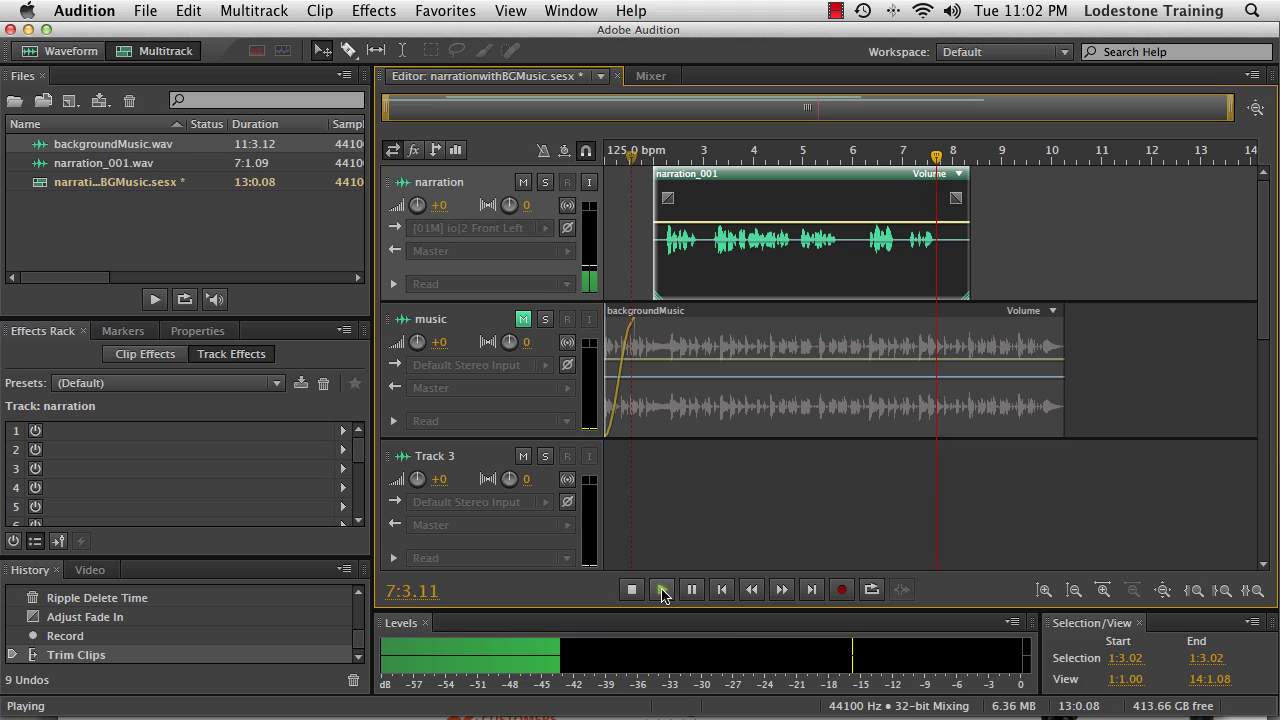
- Stop playback, unmute music, disarm narration recording, and play the session from the start
click(661, 590)
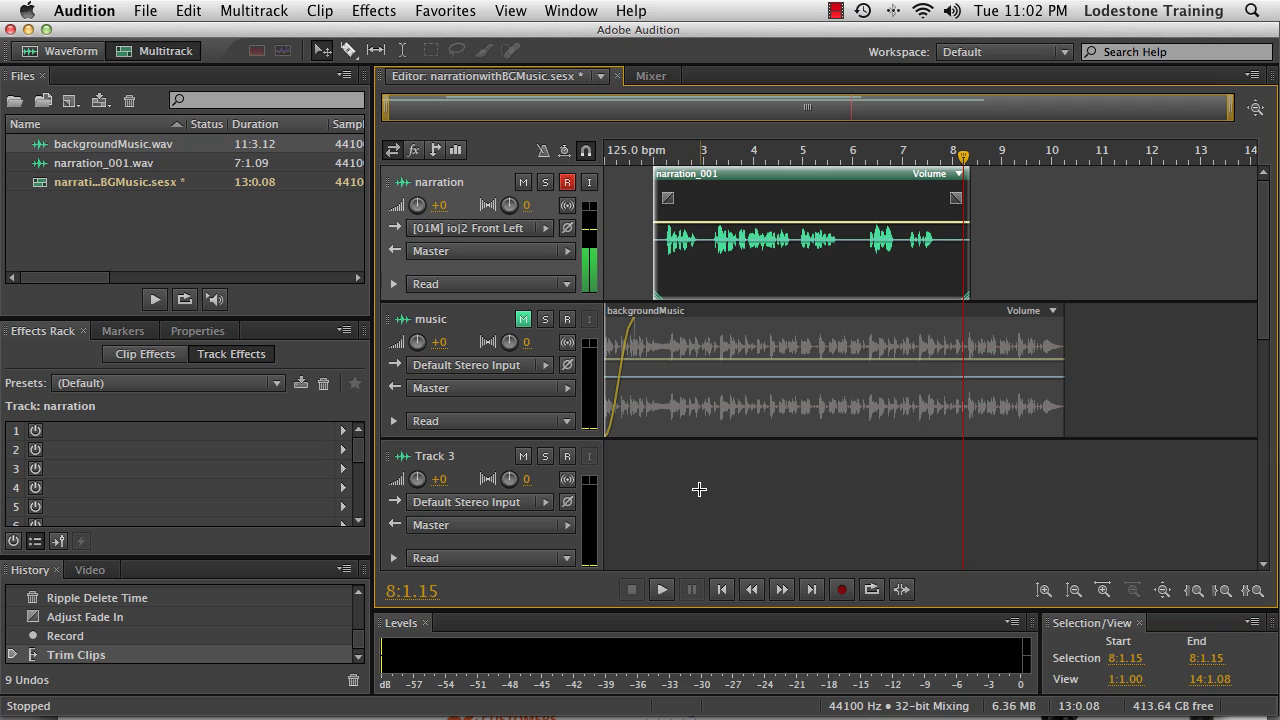
click(522, 320)
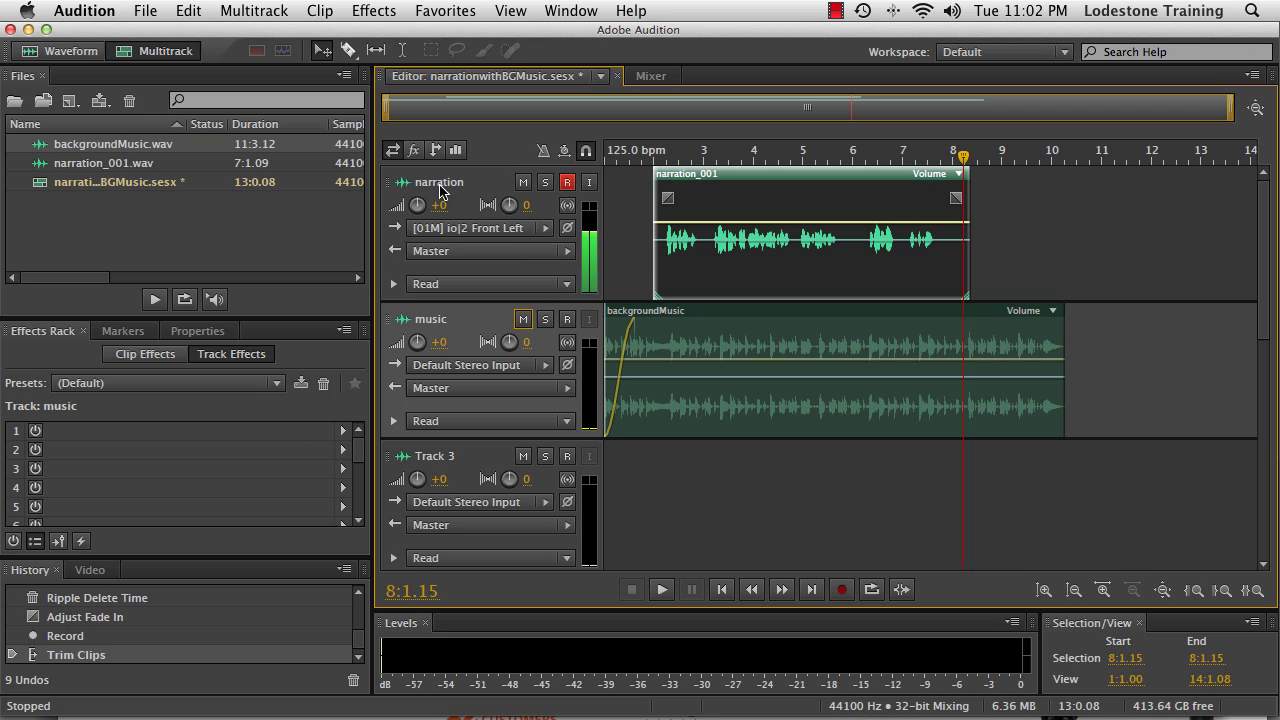
click(567, 182)
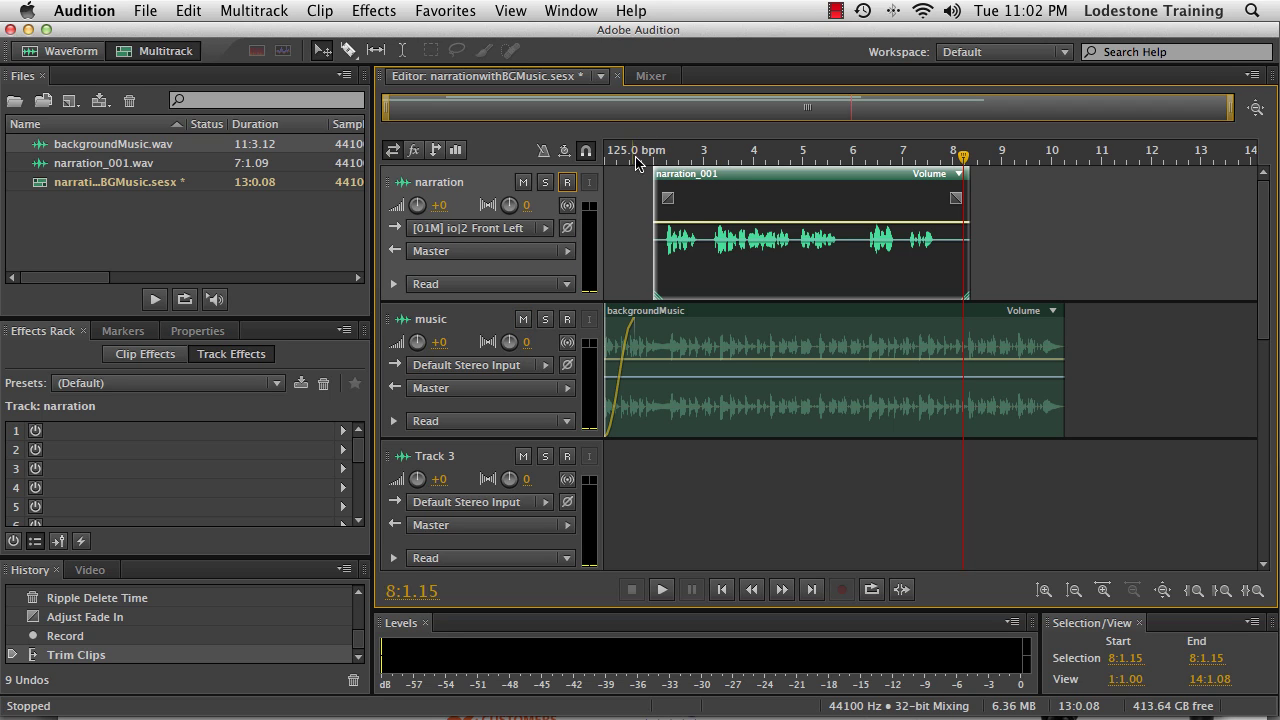
drag(614, 157, 603, 163)
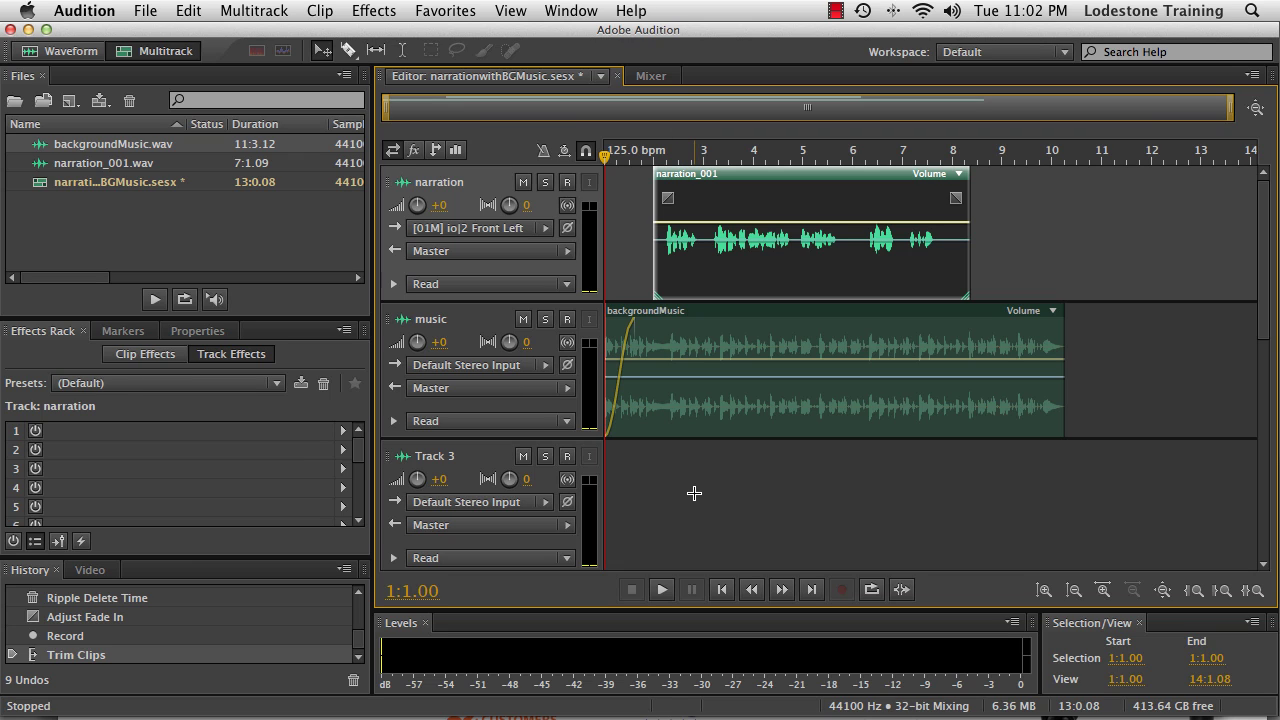
click(661, 590)
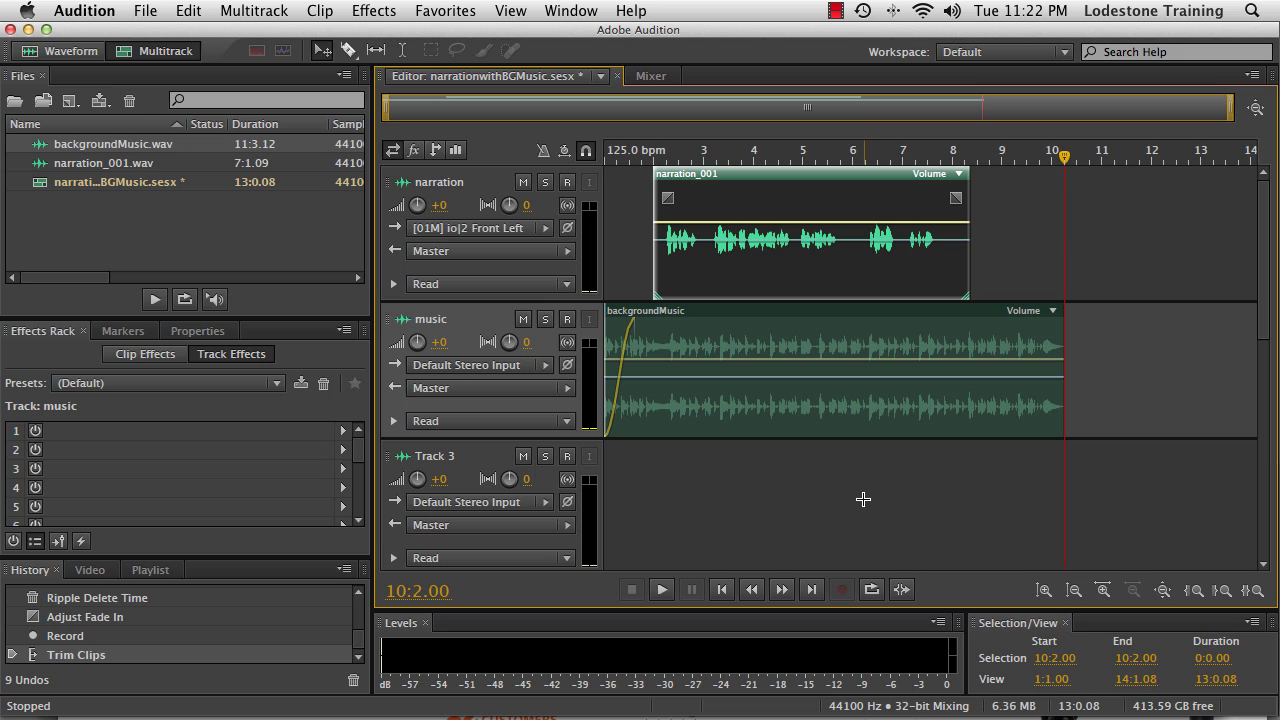
- With looping on in the Mixer, lower music to -14.3 dB and raise narration to +5.5 dB during playback
click(871, 590)
click(647, 78)
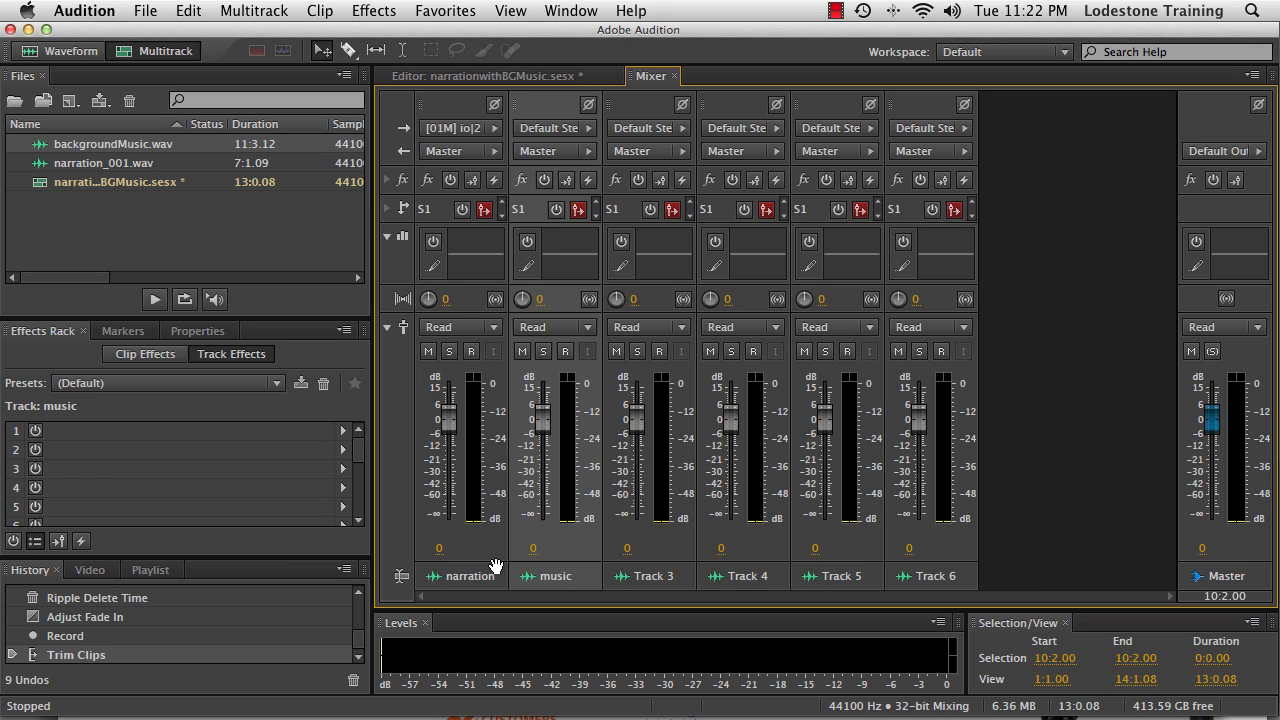
key(space)
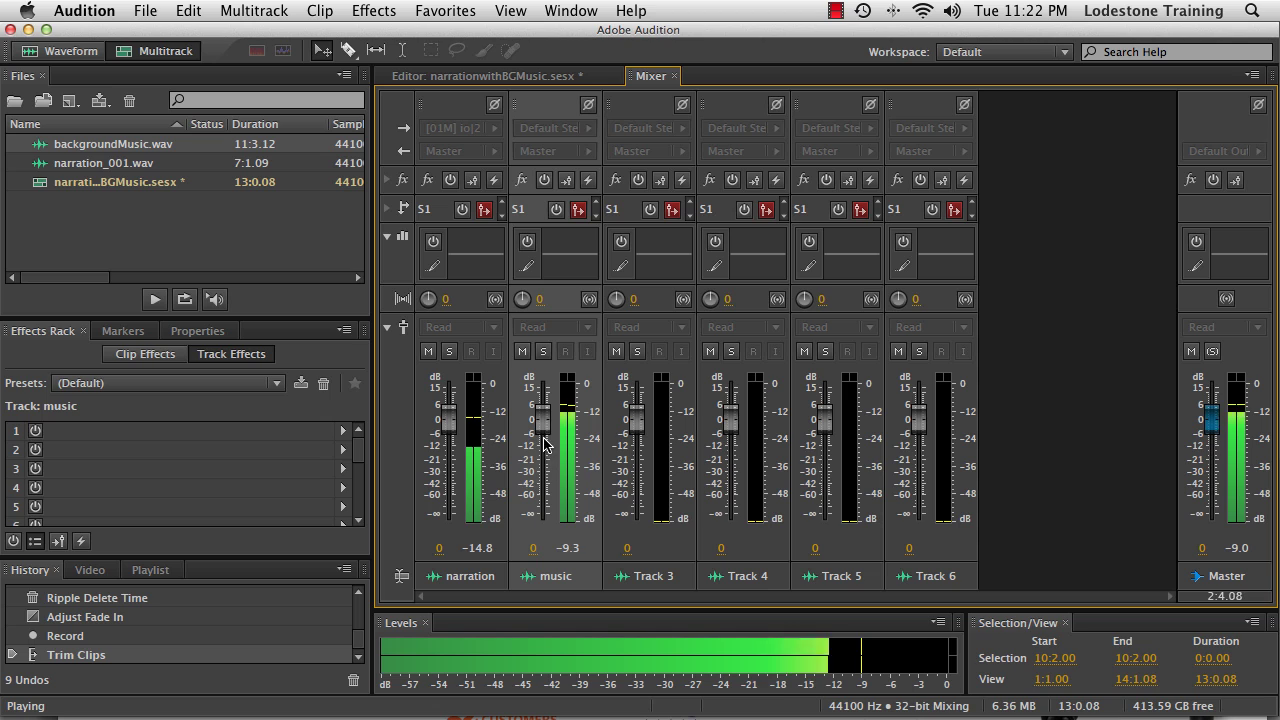
drag(544, 421, 543, 457)
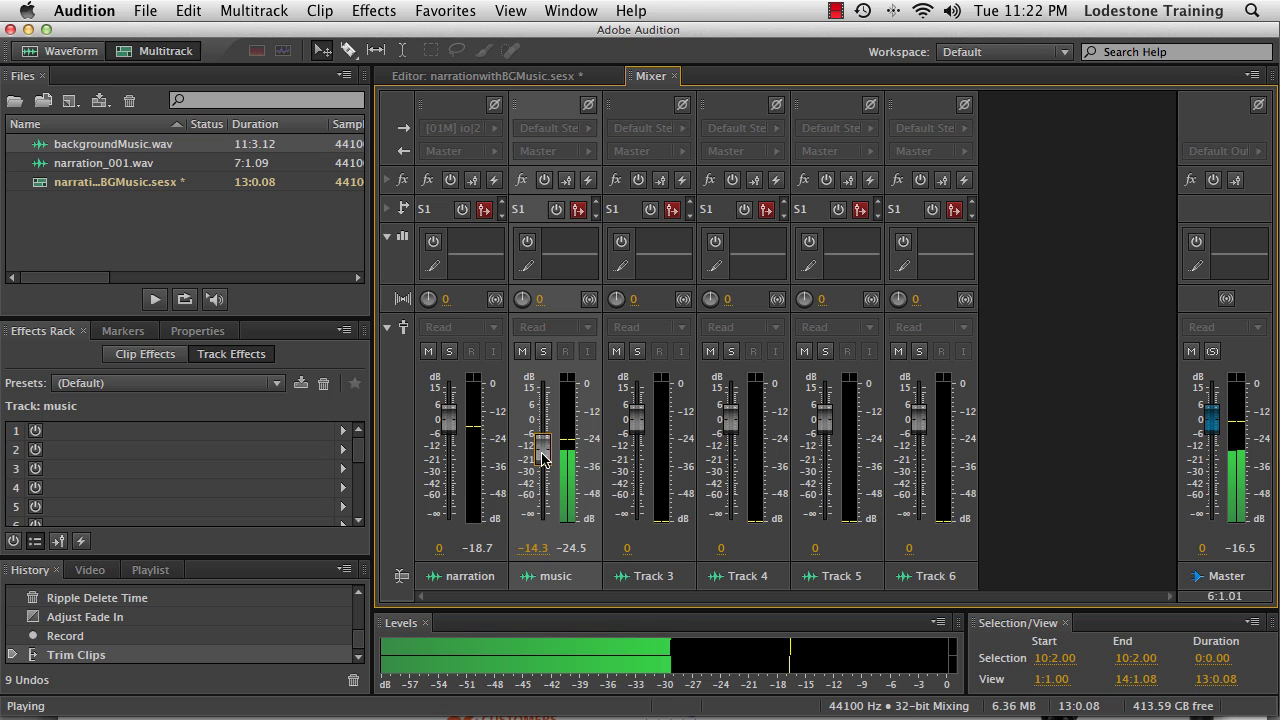
drag(451, 426, 453, 413)
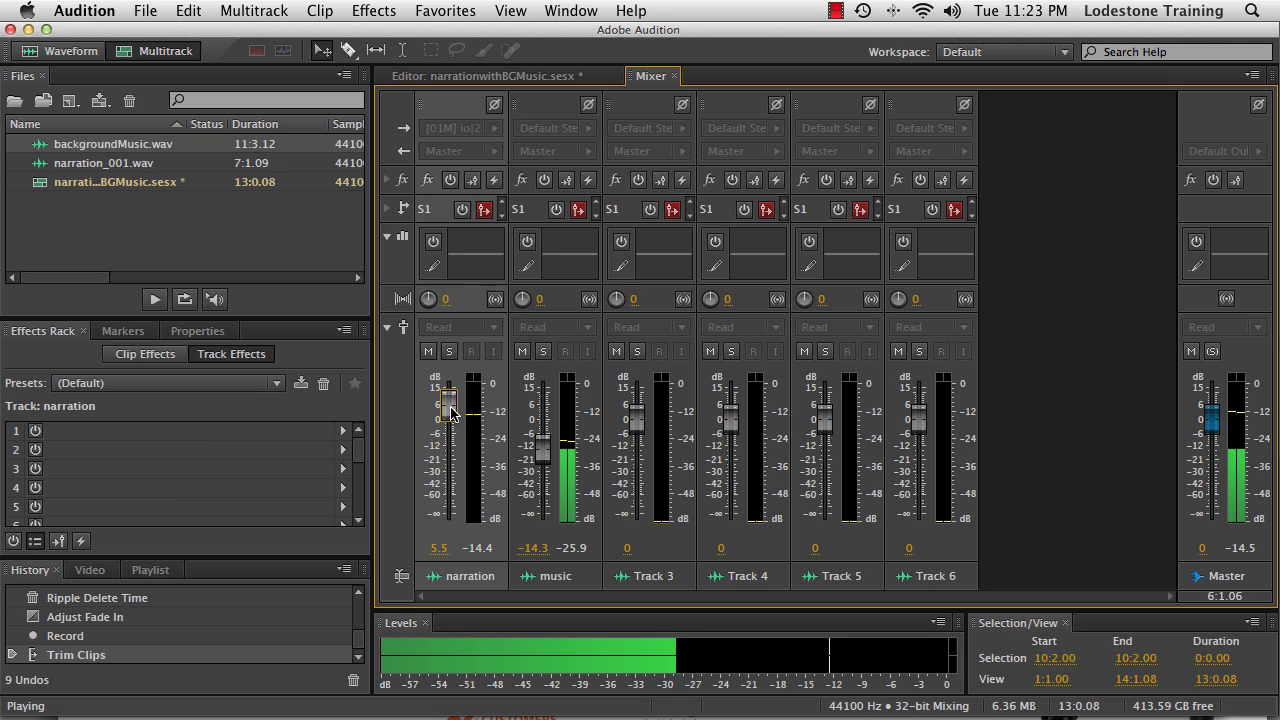
key(space)
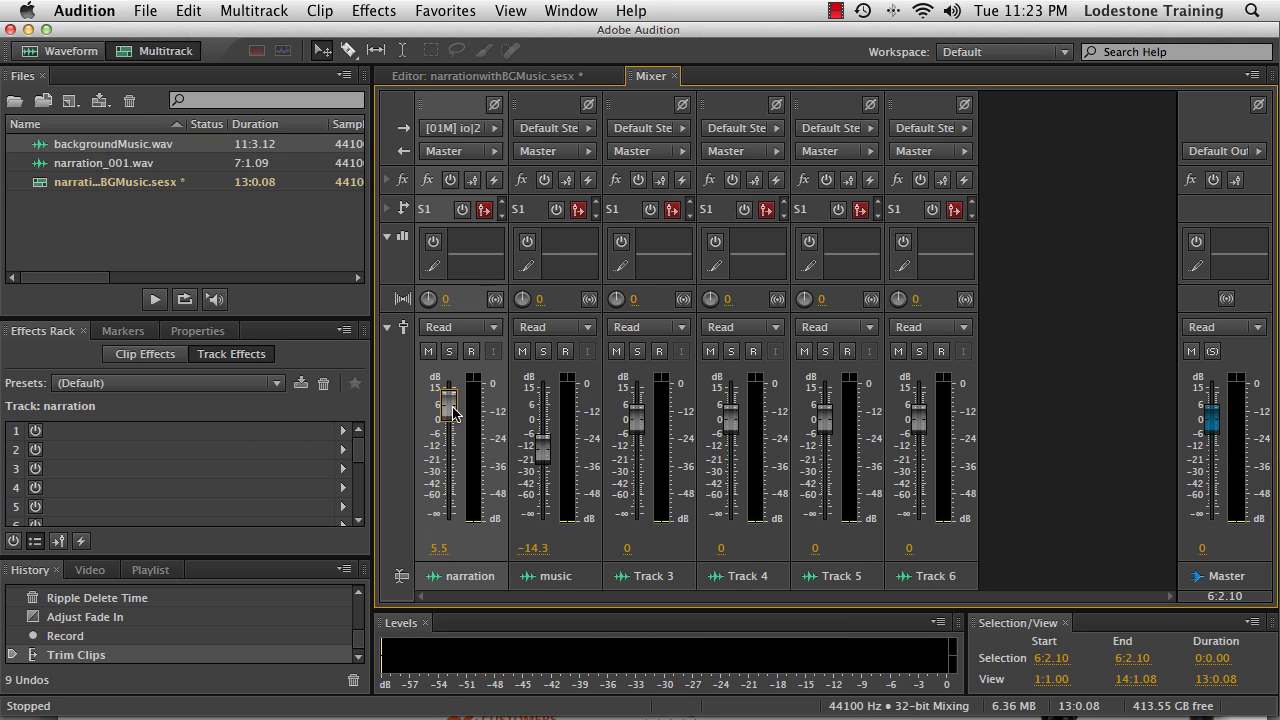
- Export the entire session from the multitrack editor as narrationwithBGMusic_mixdown.mp3, MP3 192 Kbps CBR
click(476, 78)
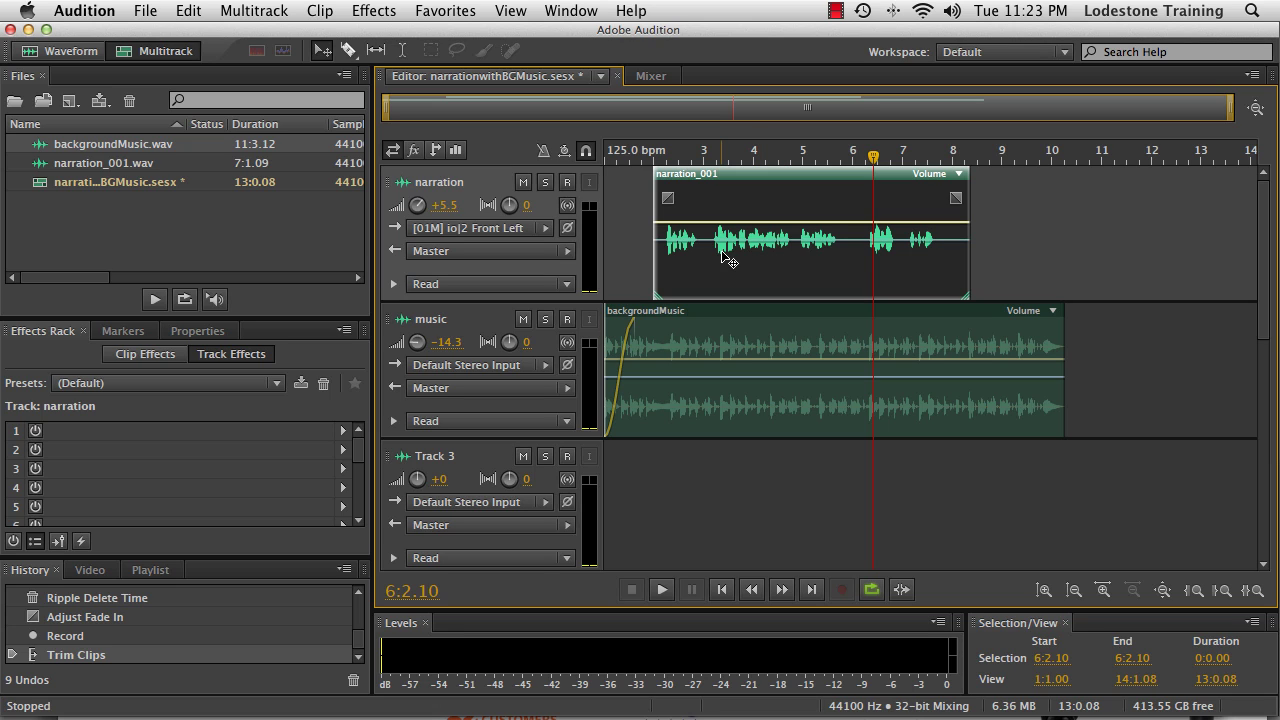
click(146, 12)
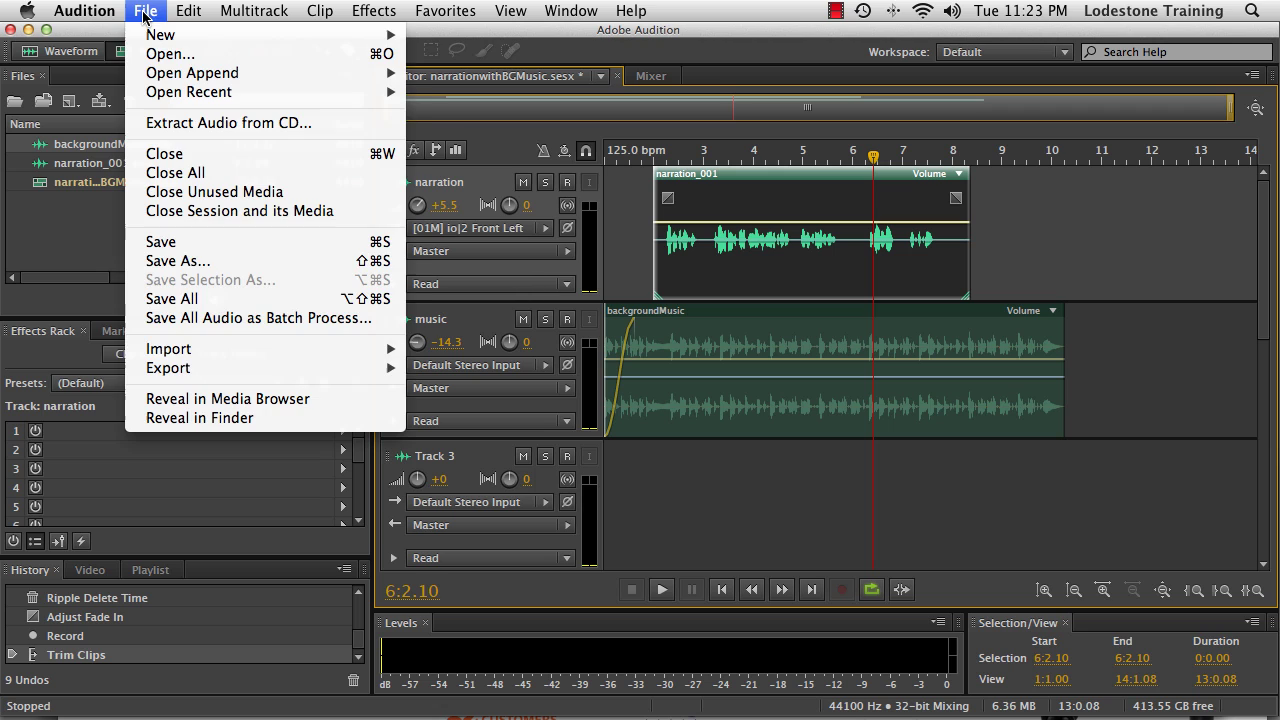
mouse_move(196, 372)
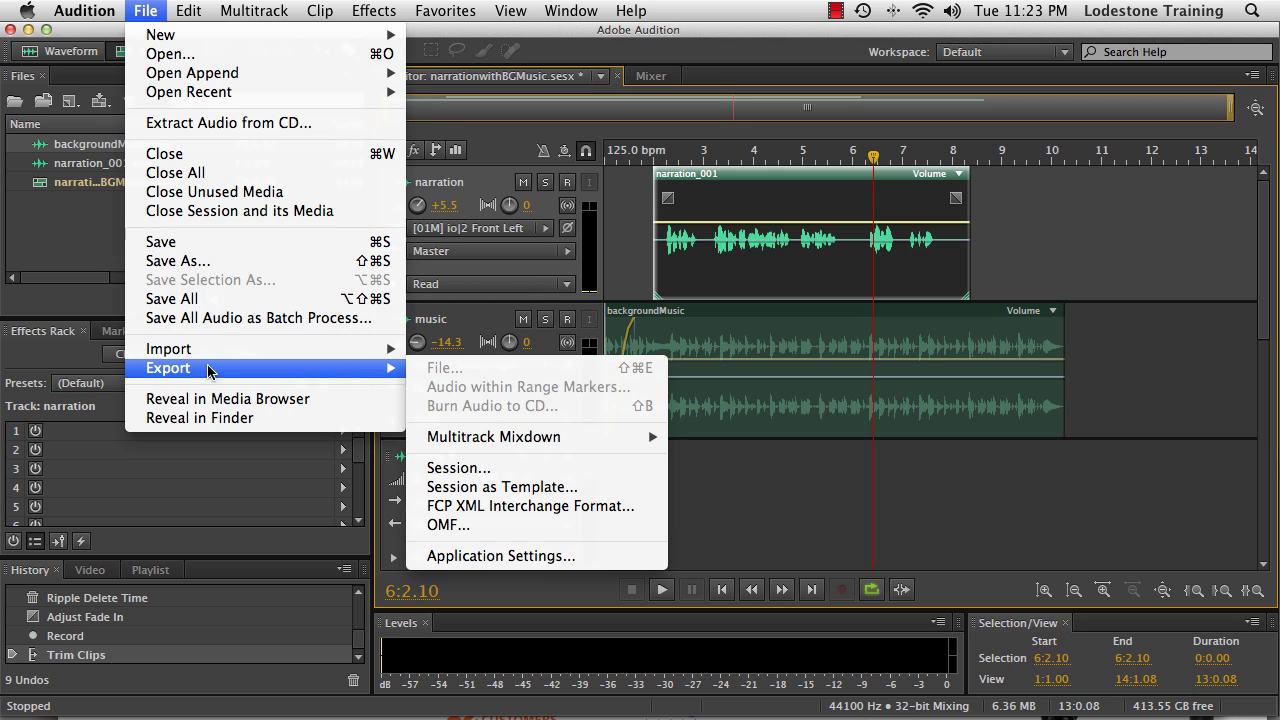
mouse_move(507, 443)
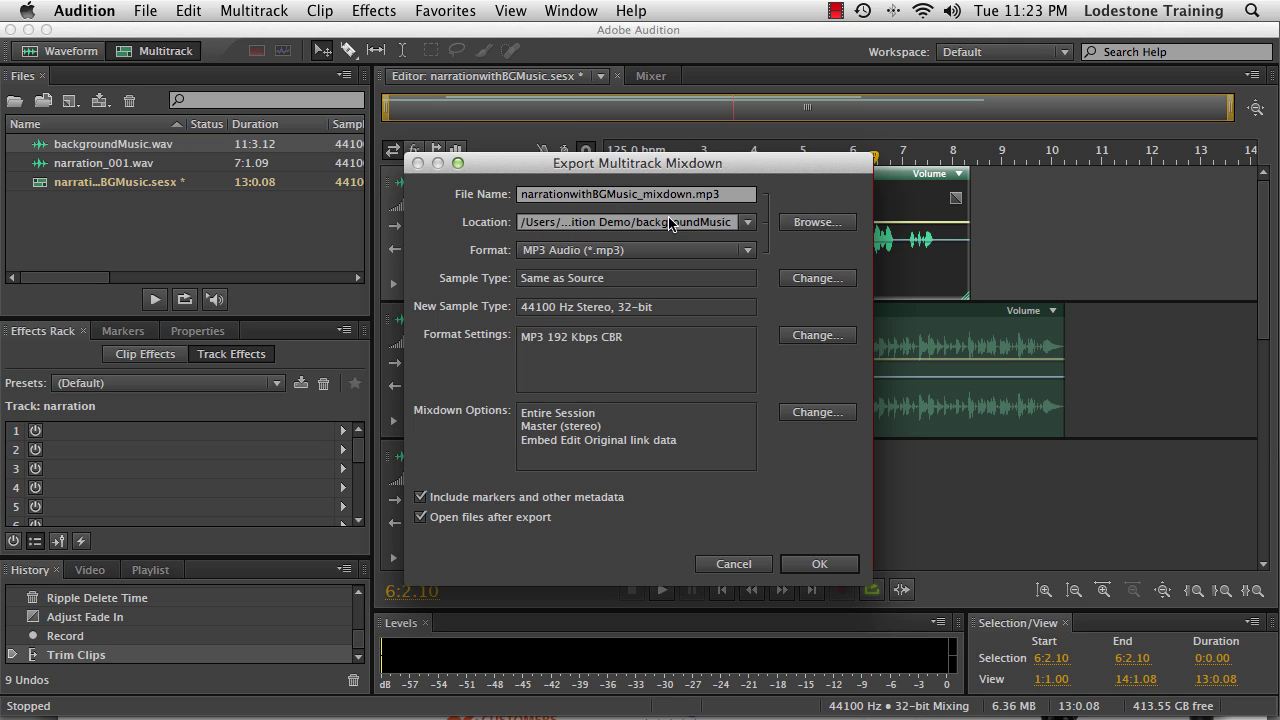
click(748, 252)
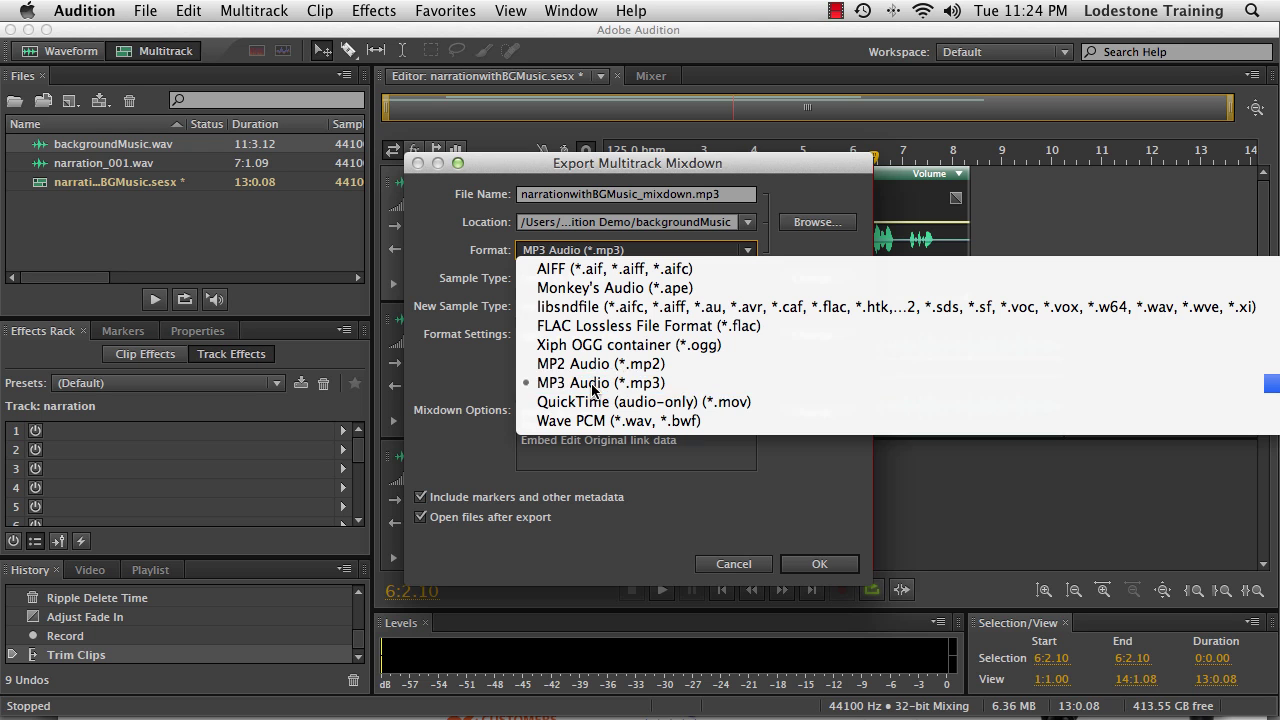
click(596, 385)
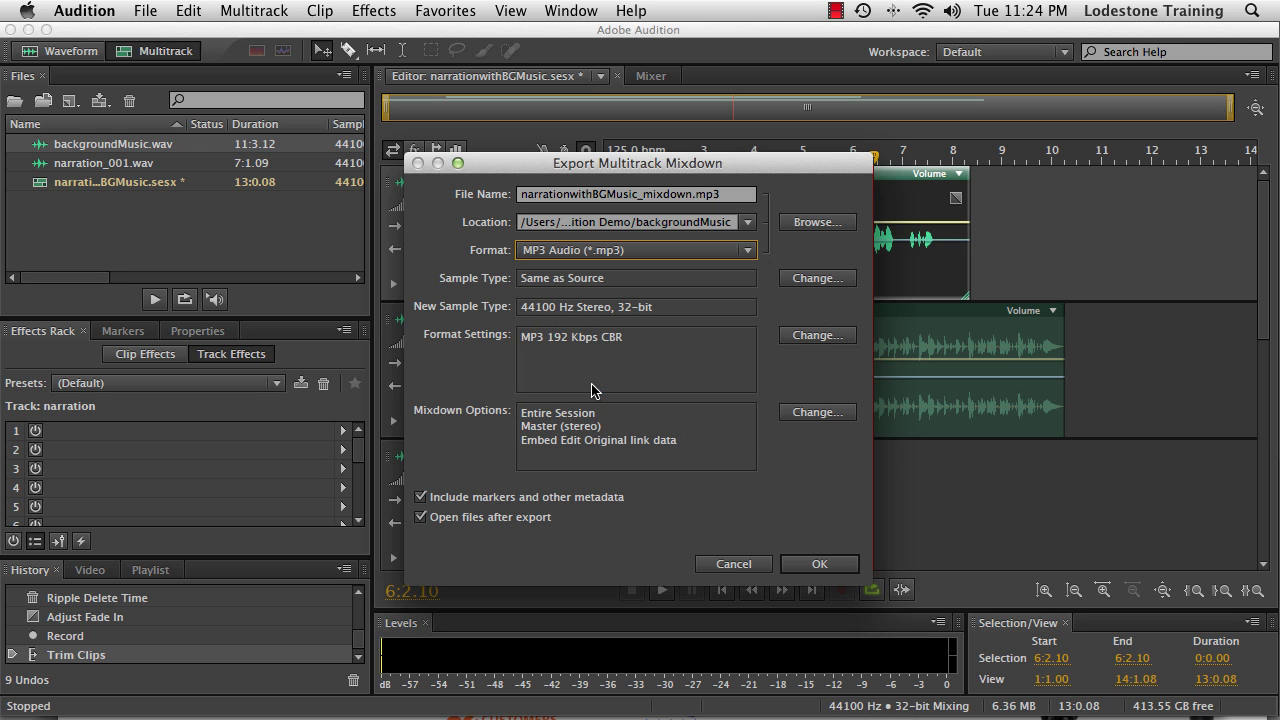
click(817, 565)
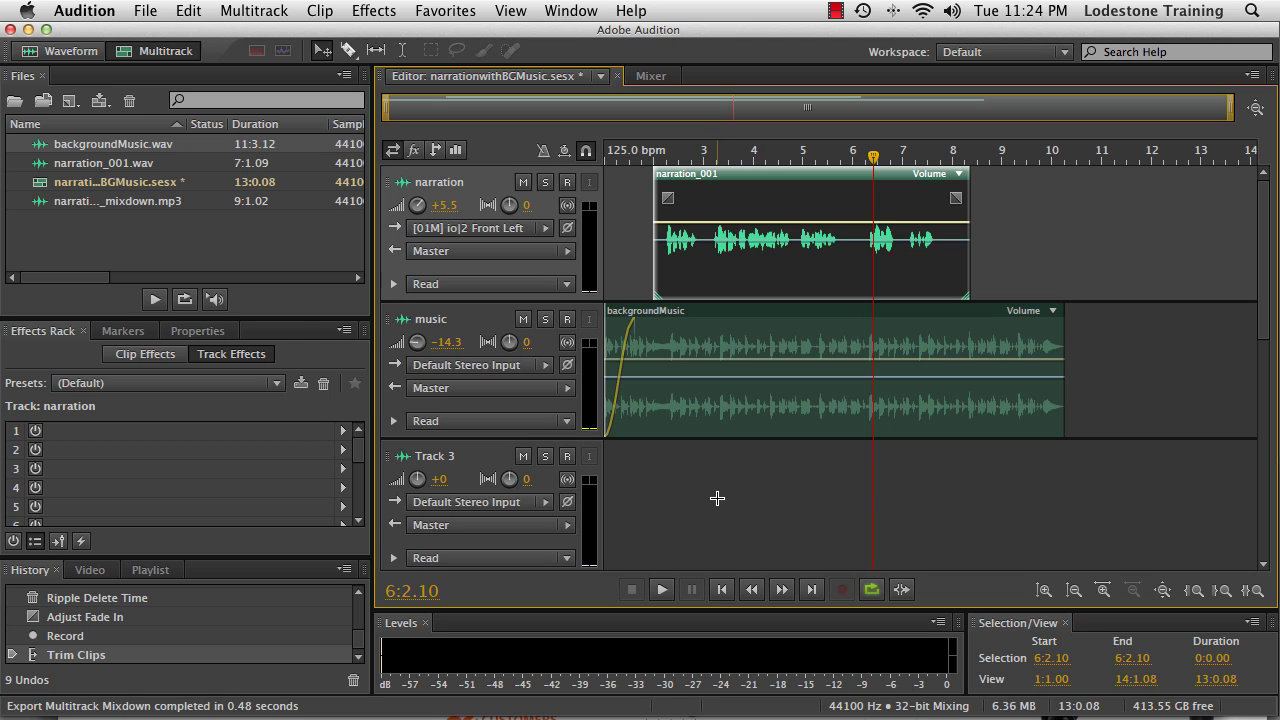
- Open narrationwithBGMusic_mixdown.mp3 in the waveform editor and play it with looping turned off
double_click(79, 203)
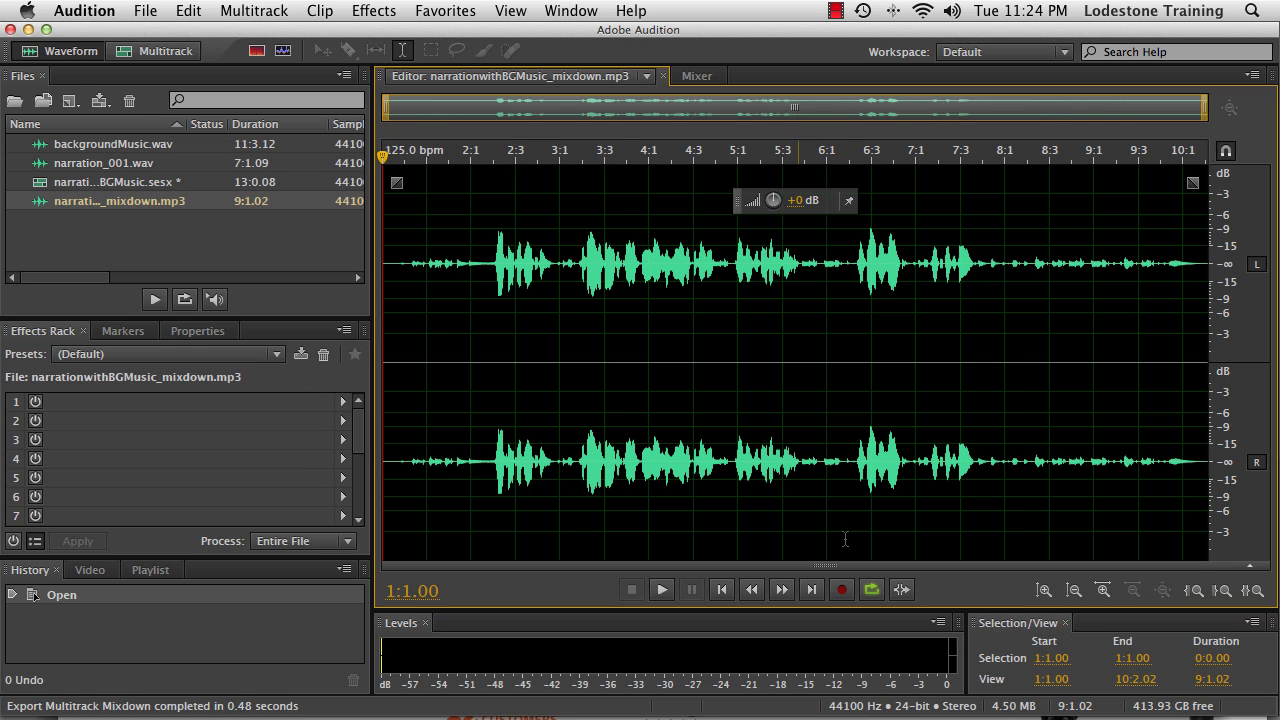
click(872, 590)
click(662, 591)
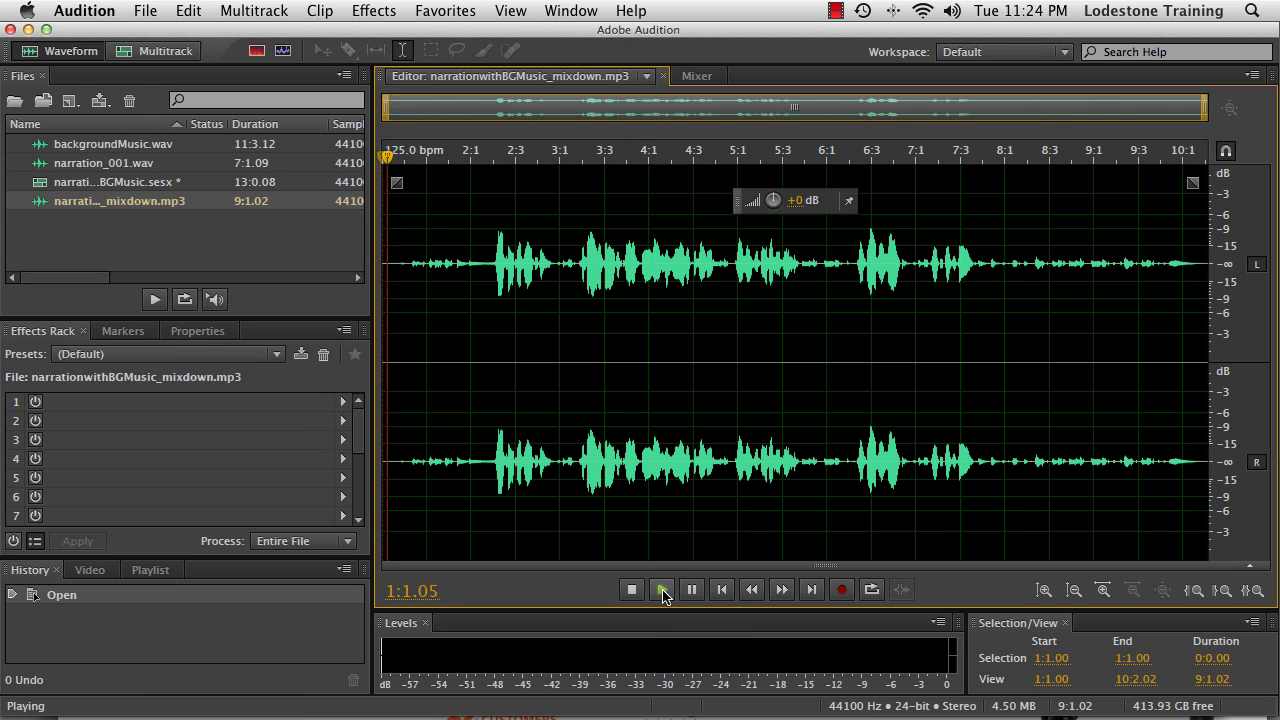